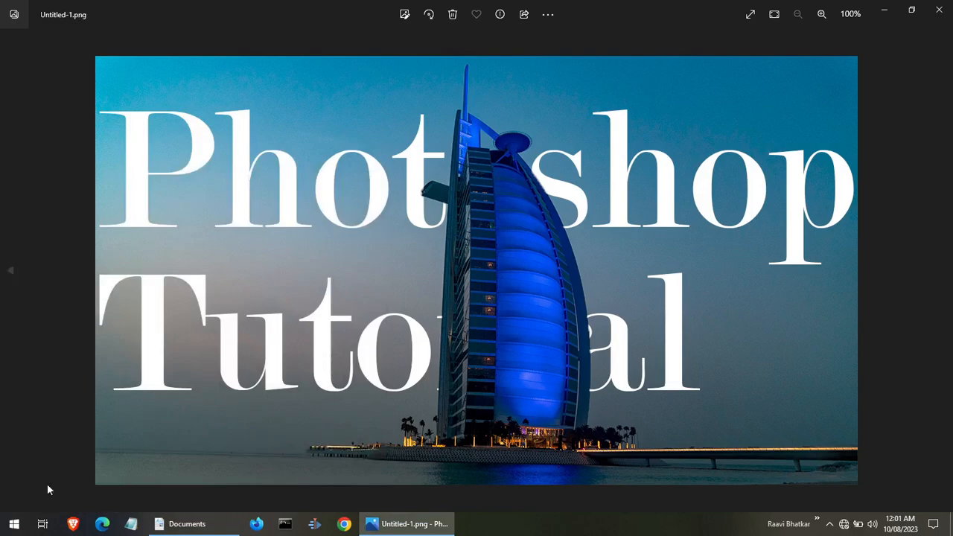
Step: Launch Photoshop
click(14, 525)
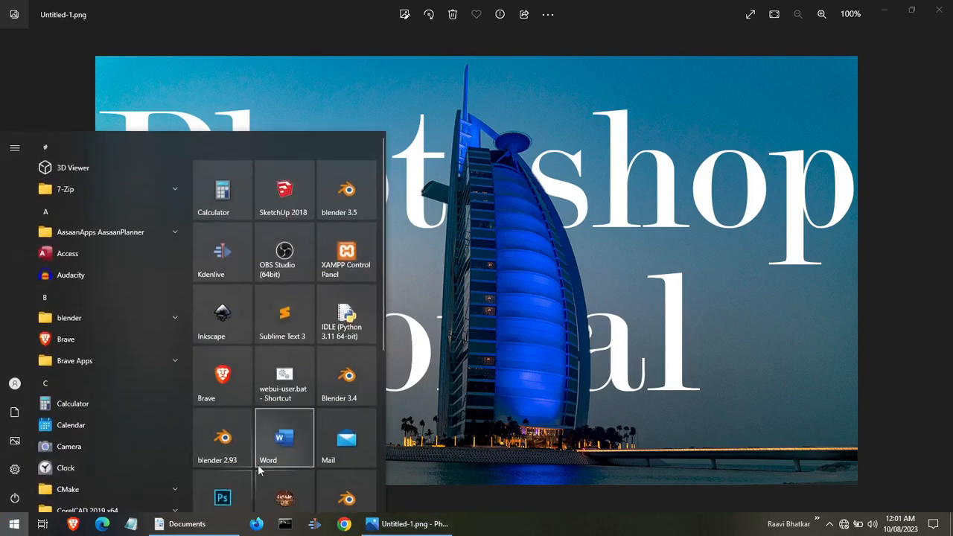
scroll(223, 394, down, 2)
click(222, 372)
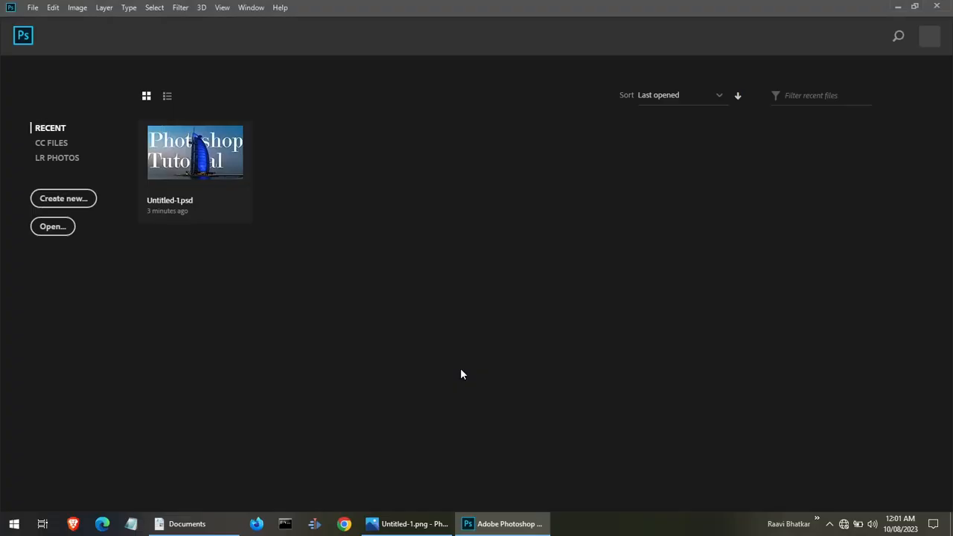
Step: Create a landscape document of 1280 x 720 pixels at 300 pixels/inch, in RGB Color with a white background
click(63, 200)
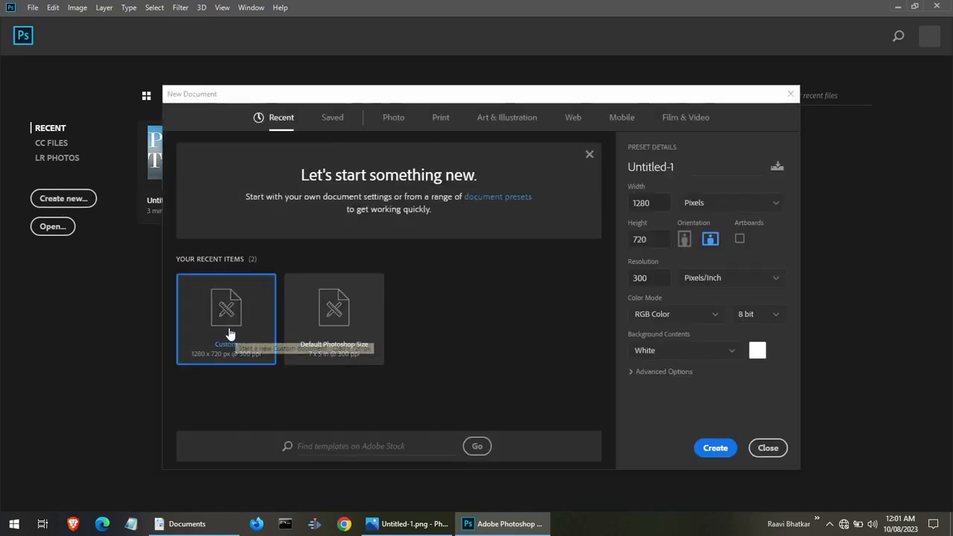
click(659, 205)
key(Tab)
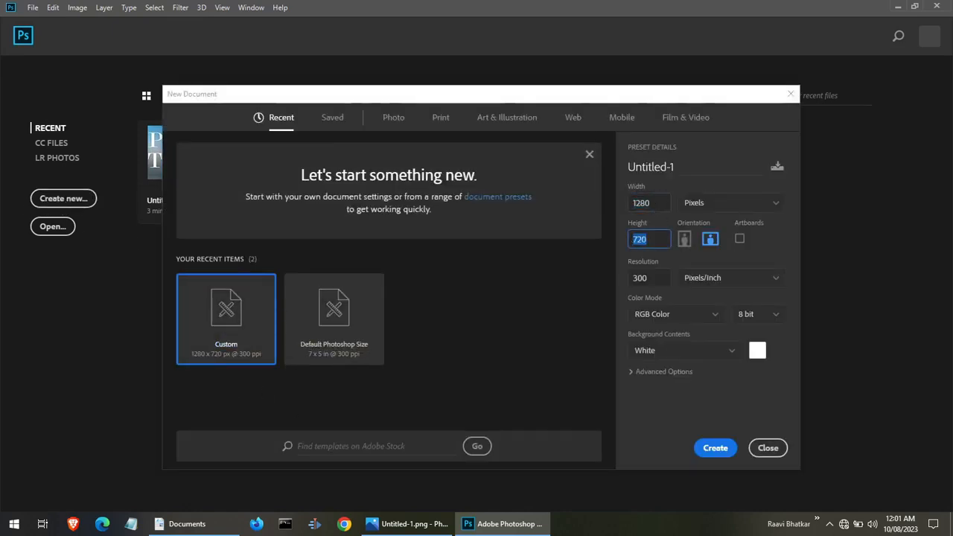
click(713, 244)
click(715, 448)
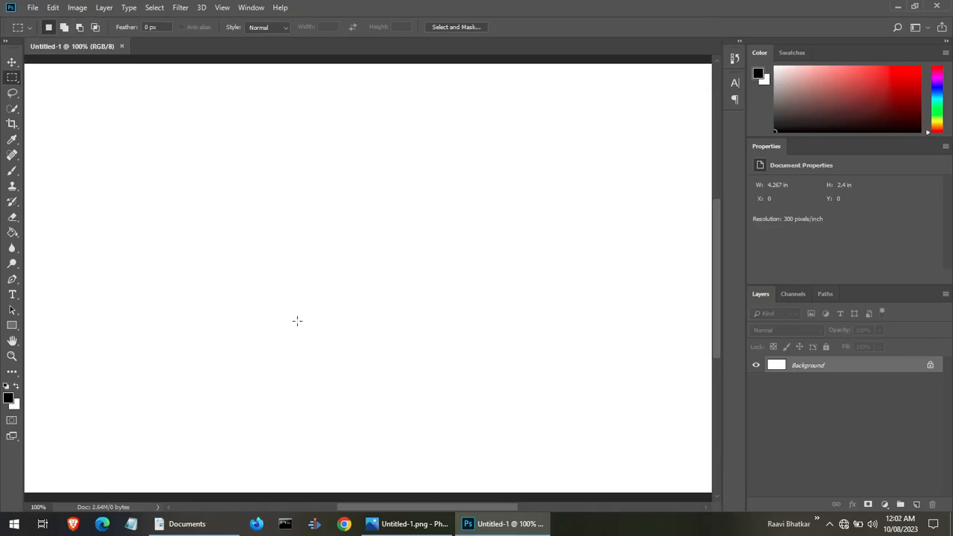
Step: Adjust the zoom so the whole blank canvas fits in view
key(z)
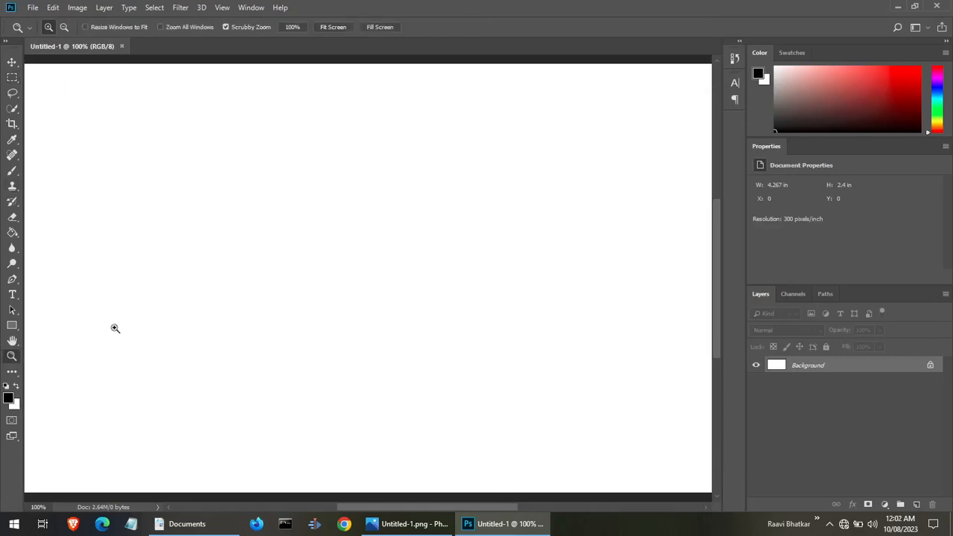
click(64, 27)
click(227, 154)
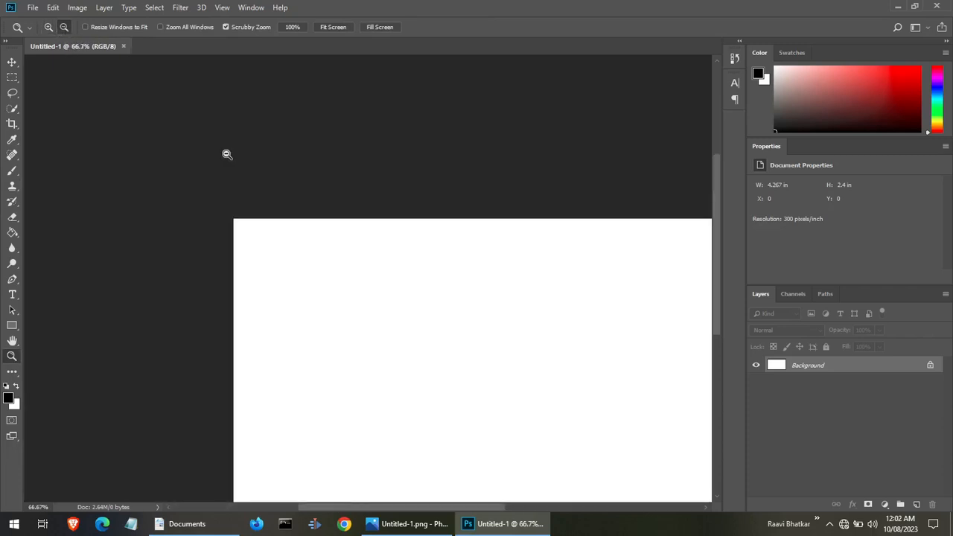
click(363, 245)
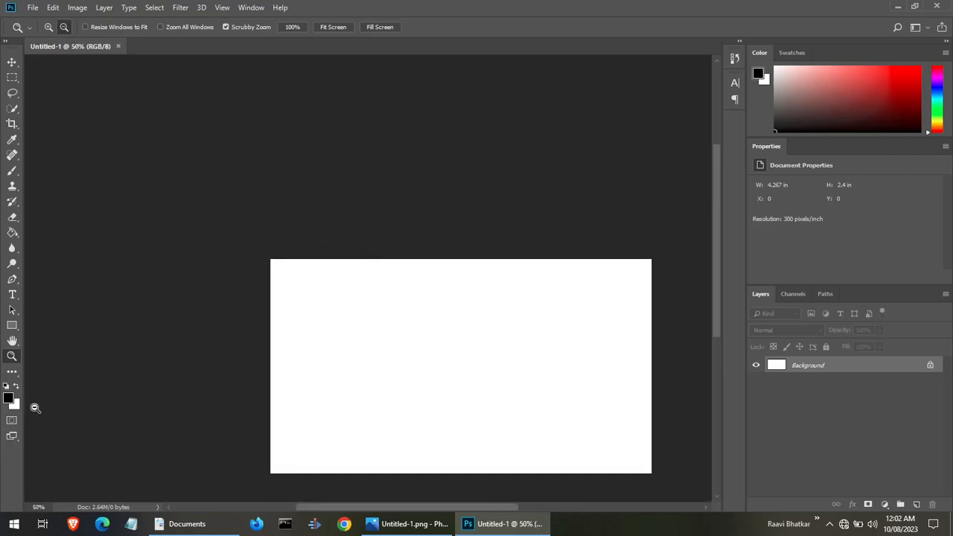
click(51, 27)
drag(468, 362, 391, 332)
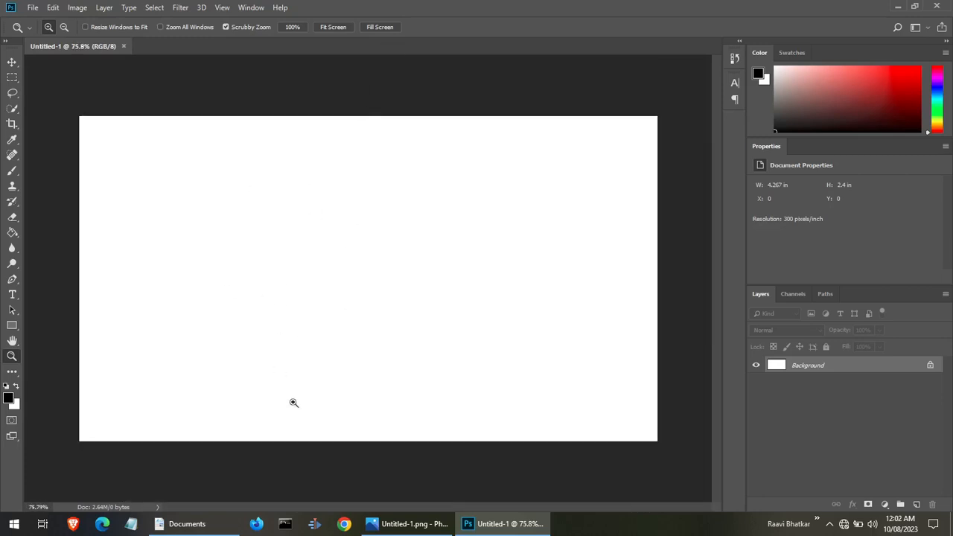
Step: Switch to File Explorer and select pexels-marcus-herzberg-2086765.jpg in the Downloads folder
click(195, 520)
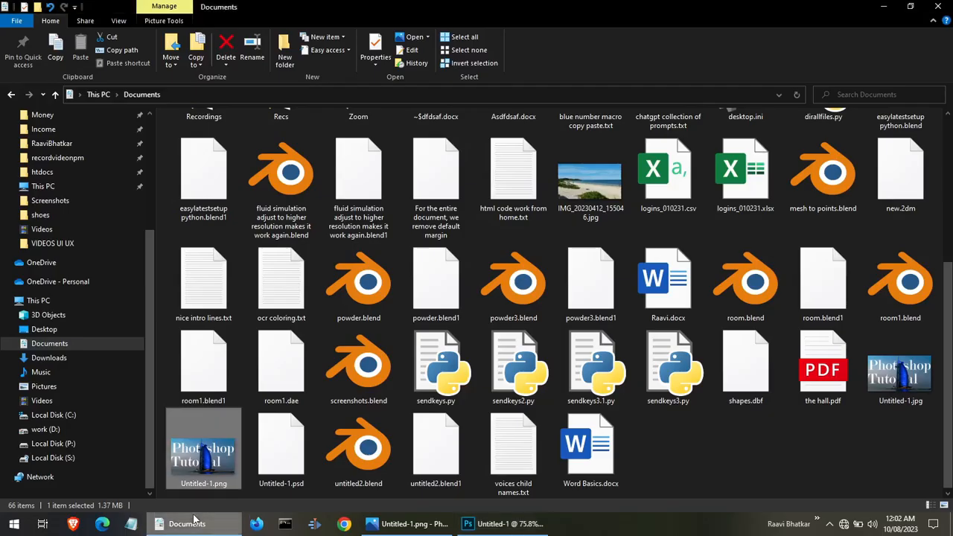
click(61, 358)
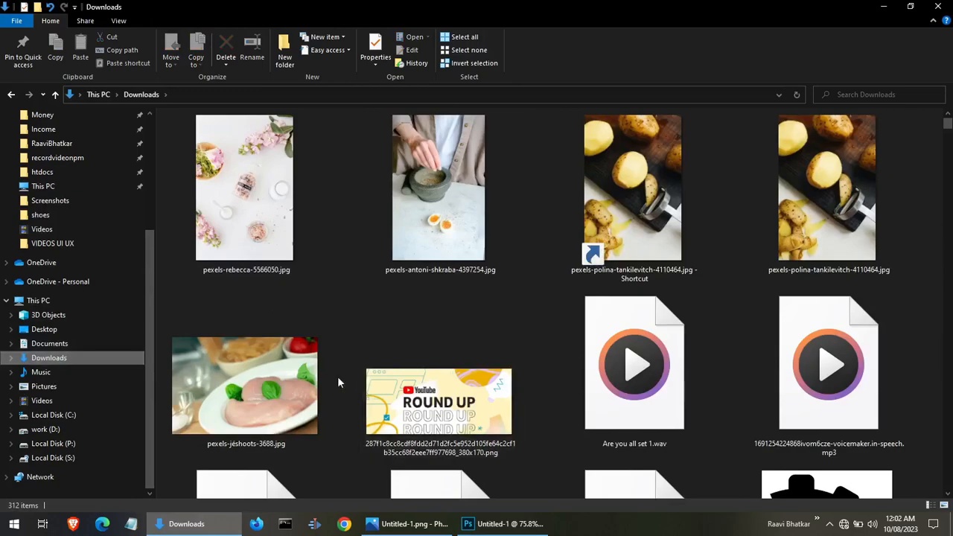
scroll(337, 382, down, 10)
scroll(337, 381, up, 2)
scroll(337, 376, up, 2)
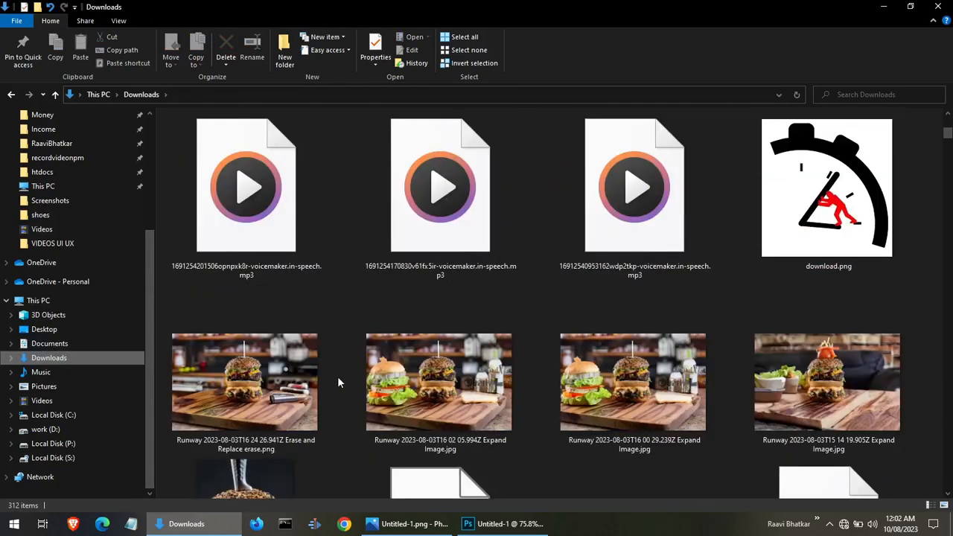
scroll(337, 376, down, 7)
scroll(363, 369, down, 4)
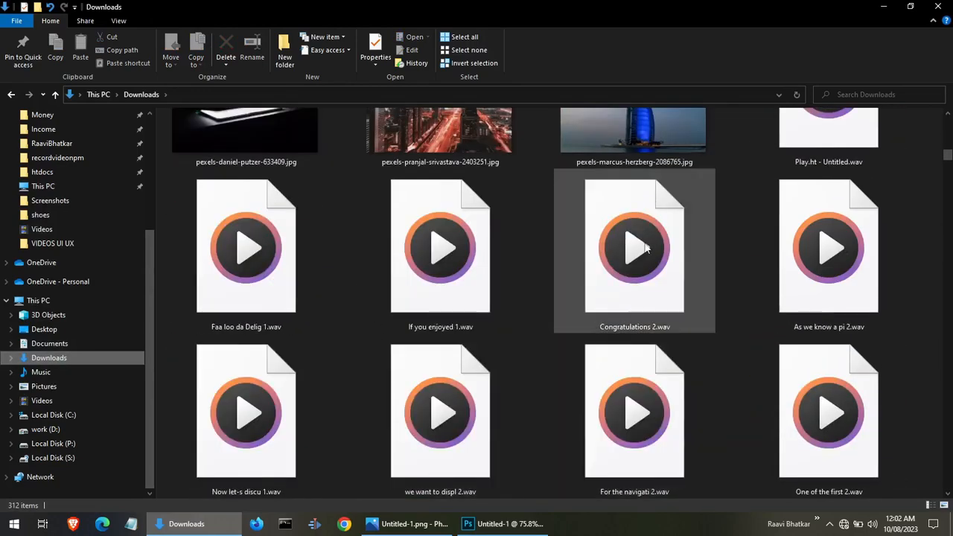
scroll(640, 312, up, 3)
click(646, 362)
drag(646, 356, 500, 339)
key(alt+Tab)
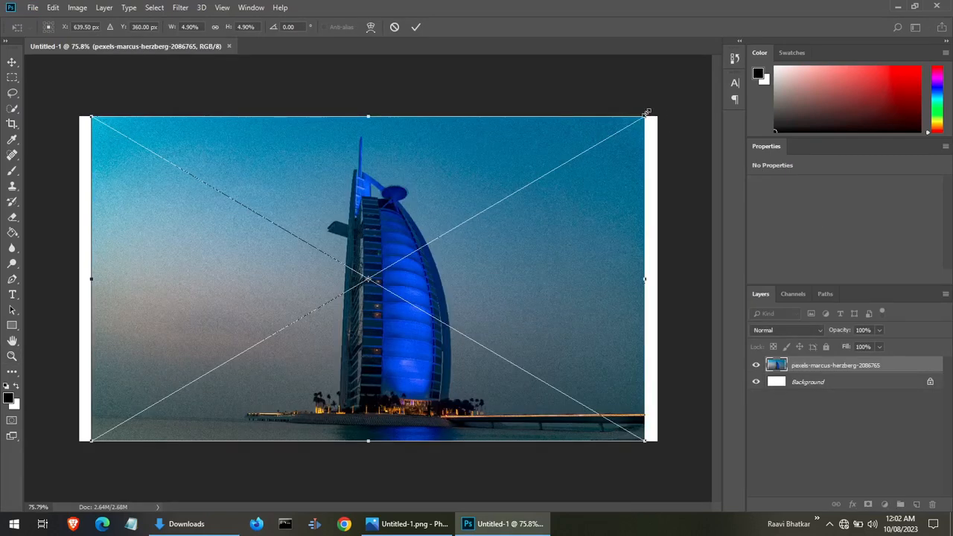
drag(646, 113, 599, 153)
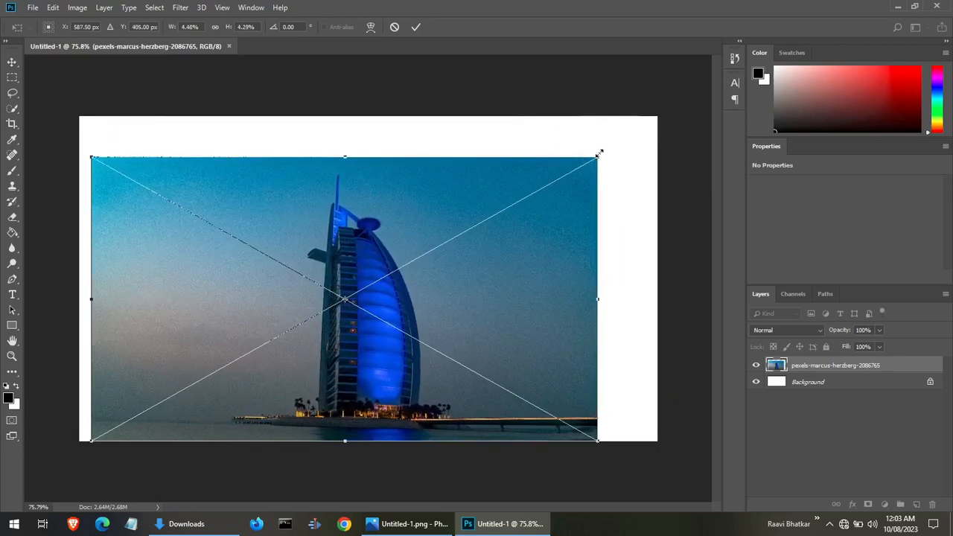
key(Escape)
key(z)
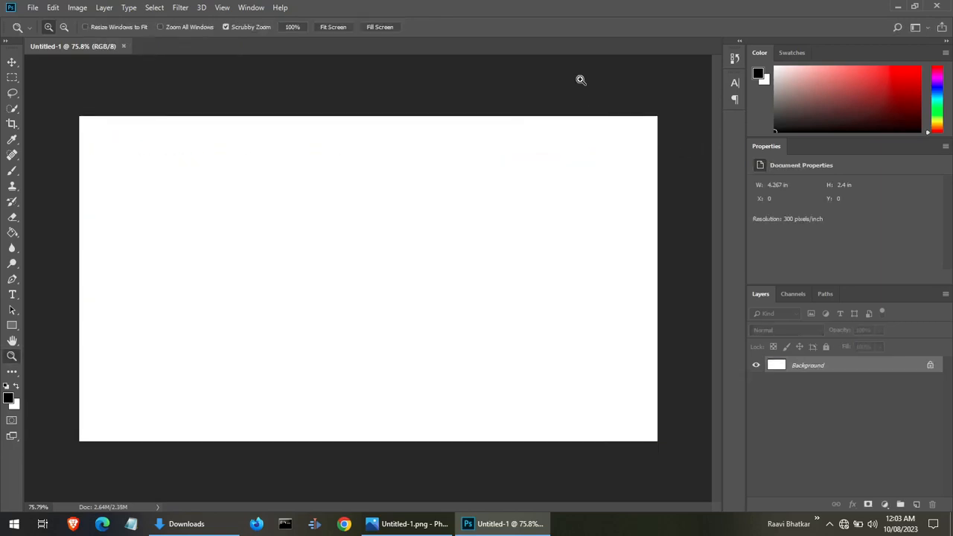
Step: Place pexels-marcus-herzberg-2086765.jpg from Downloads into the Photoshop document and enlarge it to about 5.16% so it covers the whole canvas
click(221, 523)
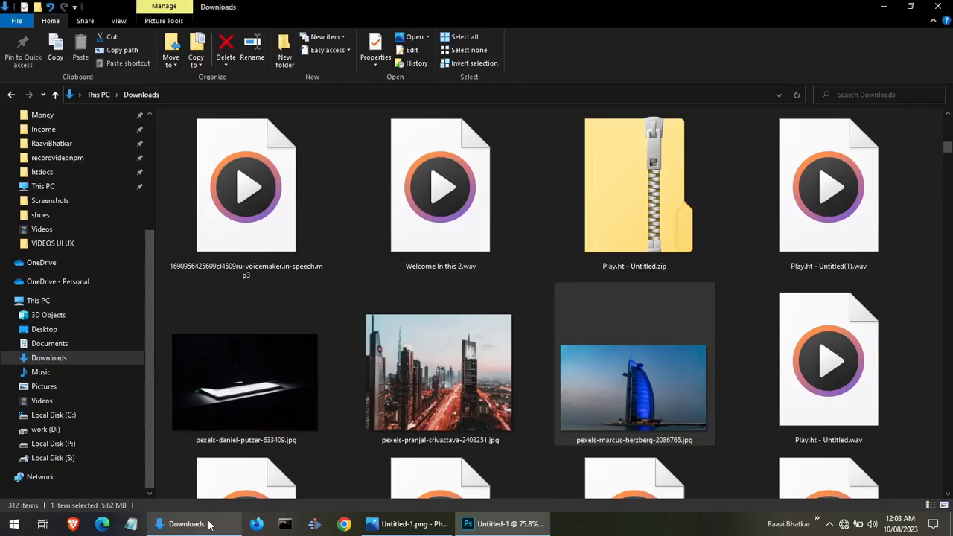
drag(638, 394, 498, 285)
key(alt+Tab)
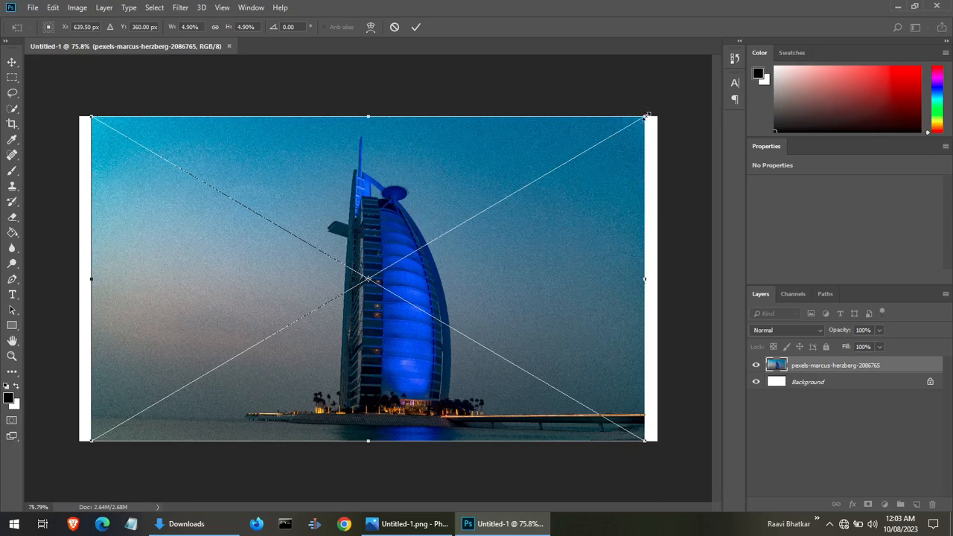
drag(646, 117, 658, 106)
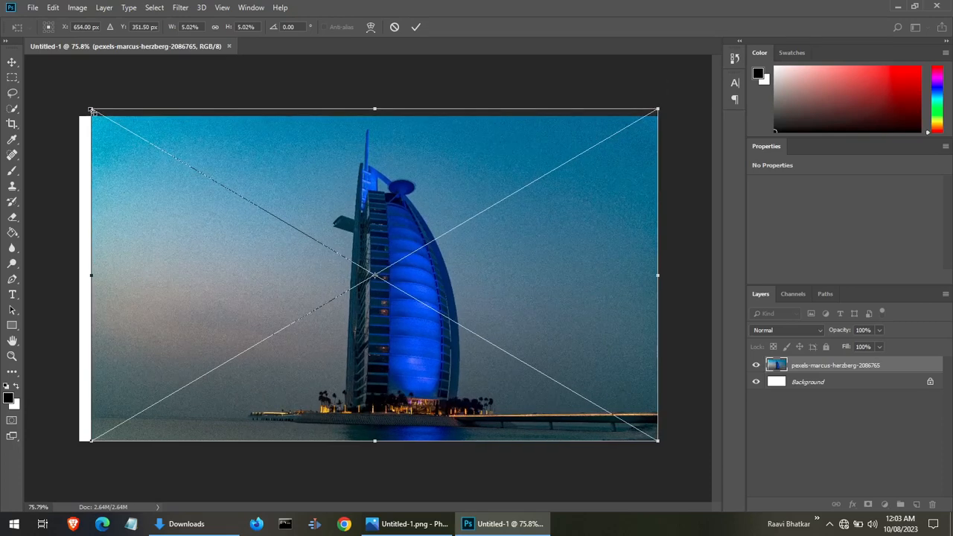
drag(89, 110, 75, 104)
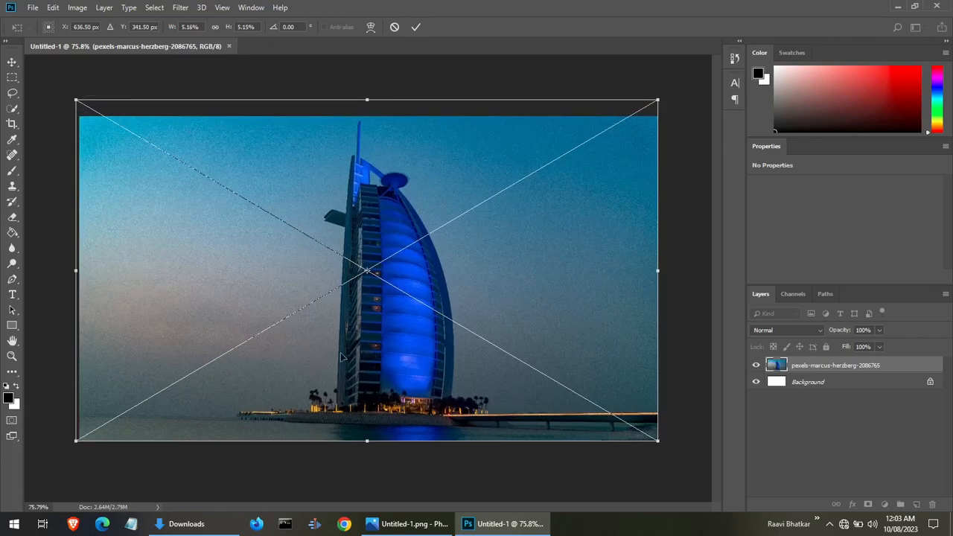
key(z)
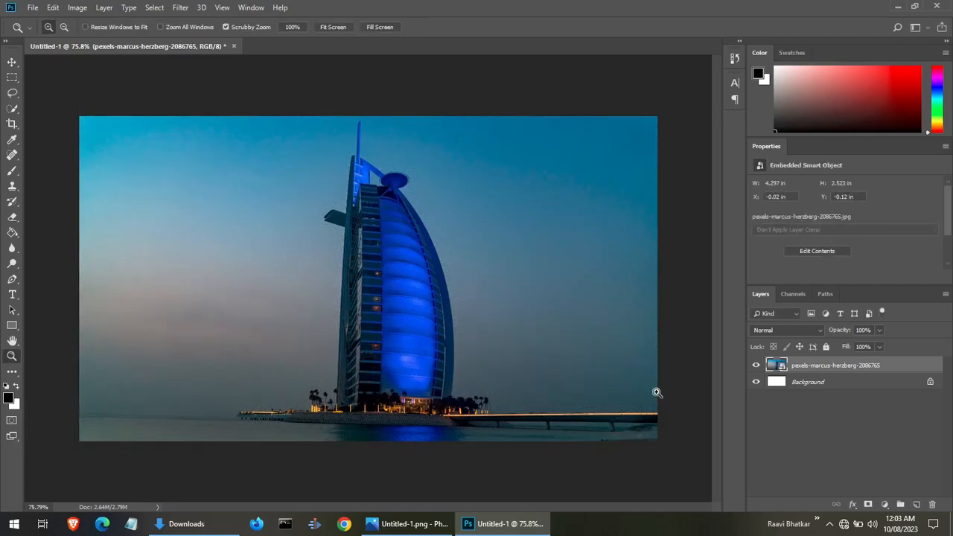
Step: Add a text layer over the sky beside the tower reading "Photoshop" with "Tutorial" on a second line
click(12, 295)
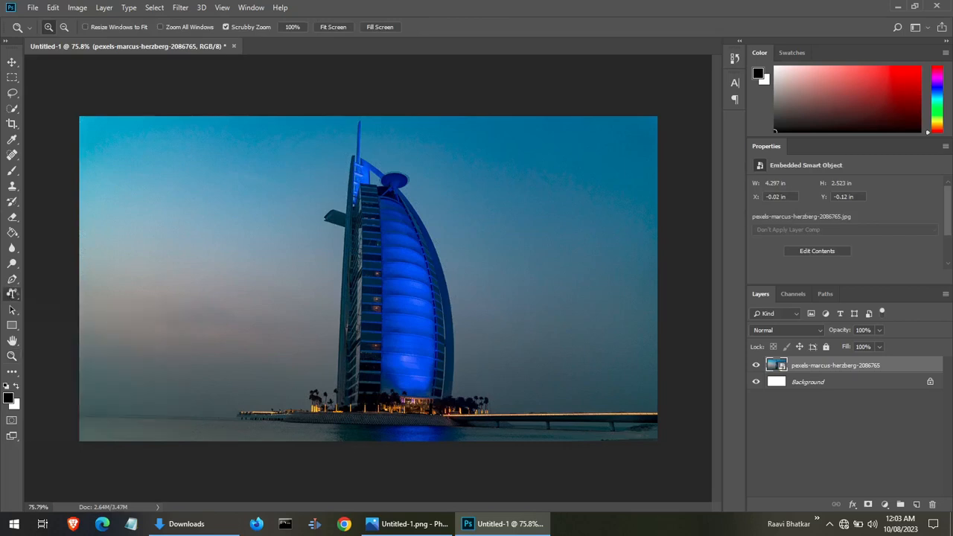
click(131, 256)
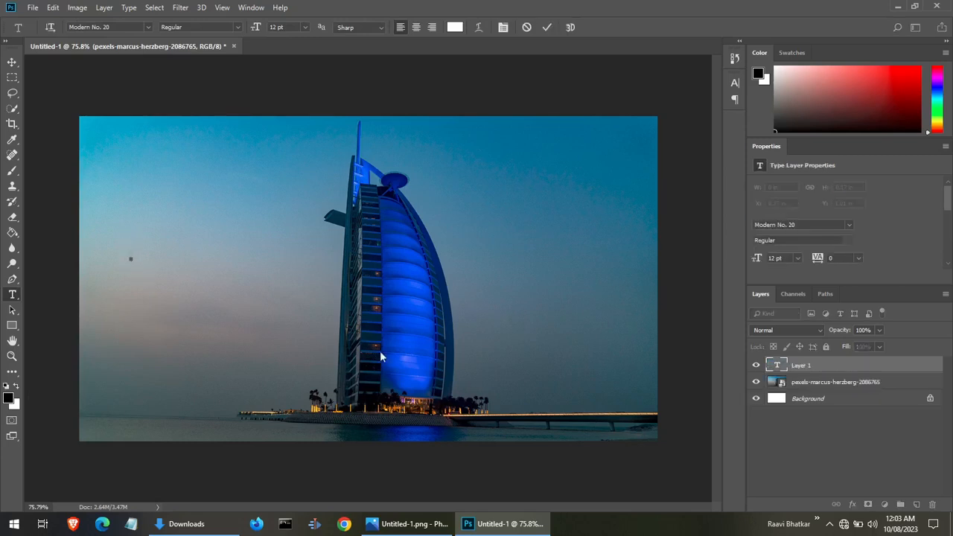
text(Photoshop)
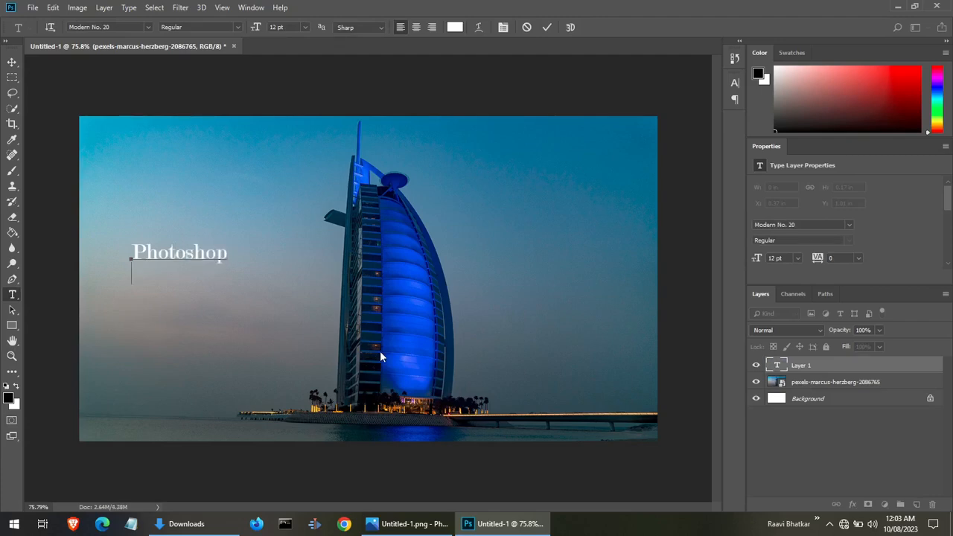
key(Return)
text(Tutorial)
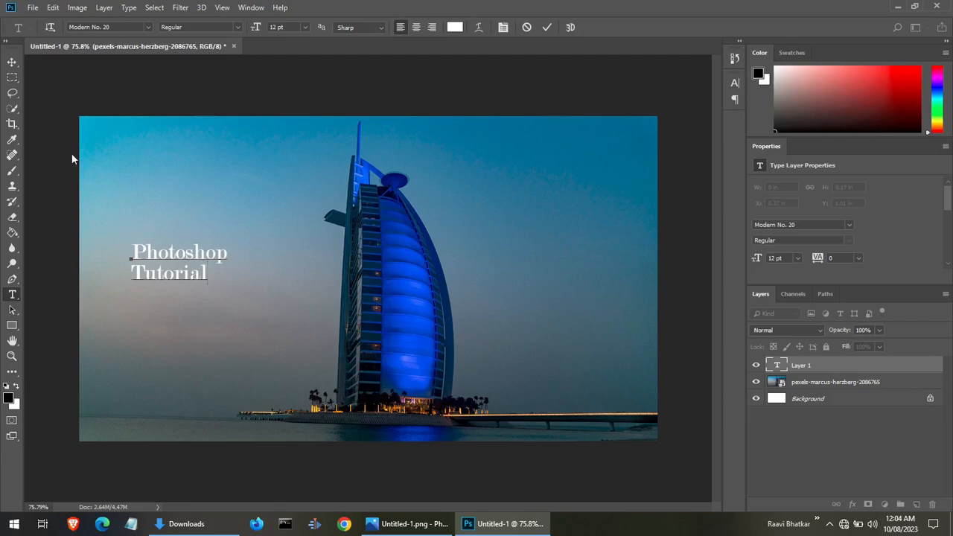
Step: With transform controls shown, enlarge the text to about 526% and move it against the canvas's left edge, centred vertically
click(13, 64)
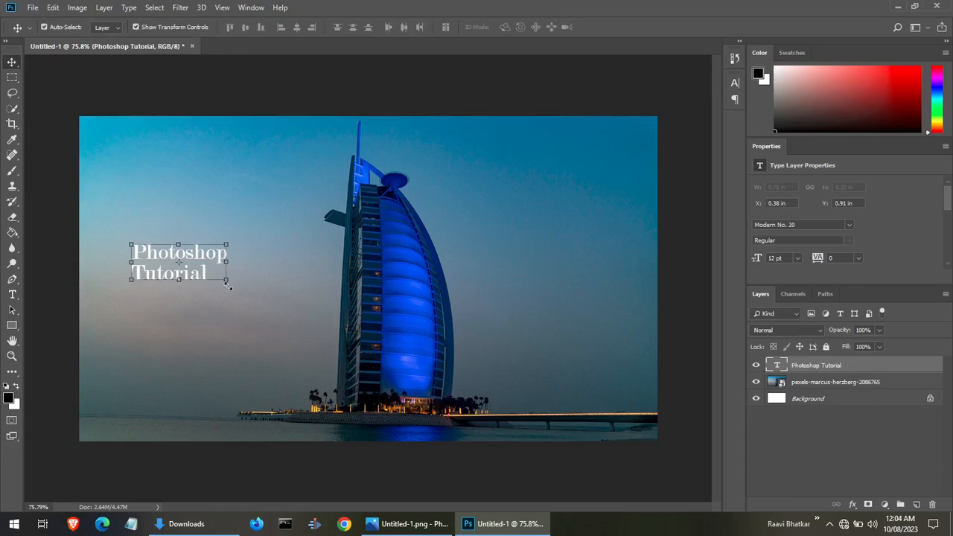
click(137, 28)
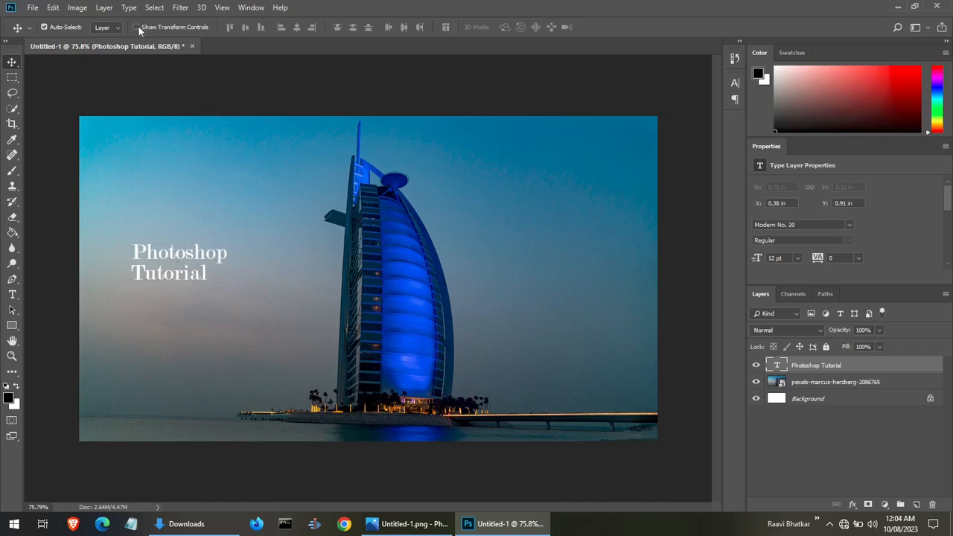
click(137, 27)
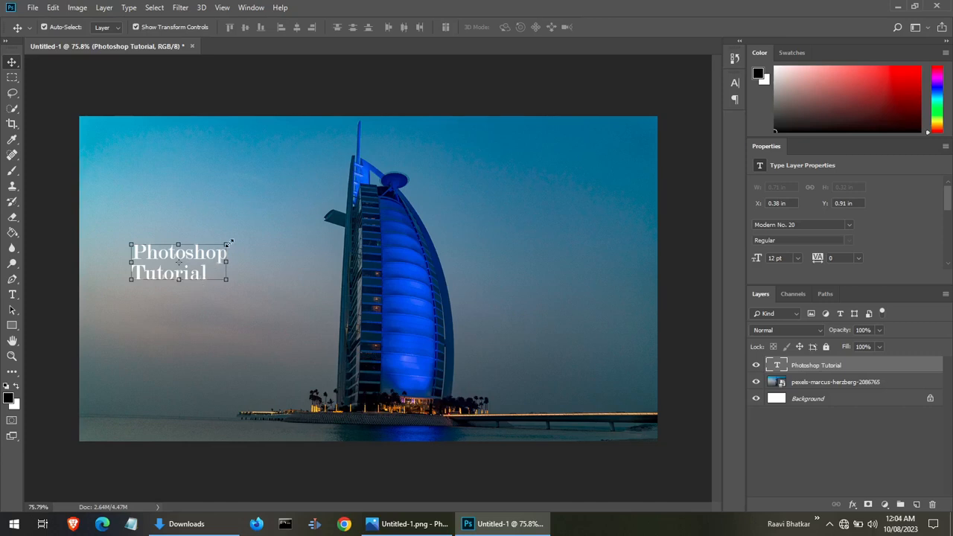
drag(229, 241, 658, 100)
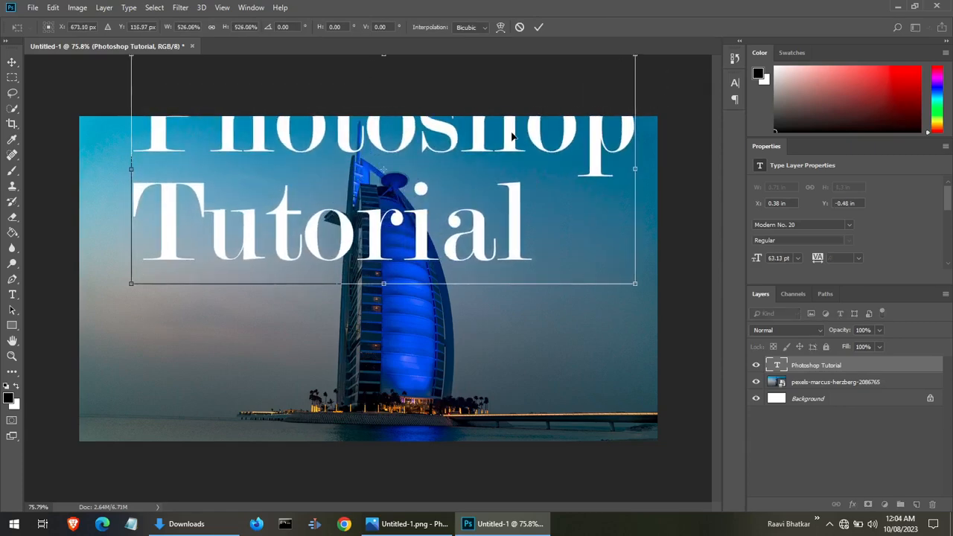
drag(511, 135, 461, 246)
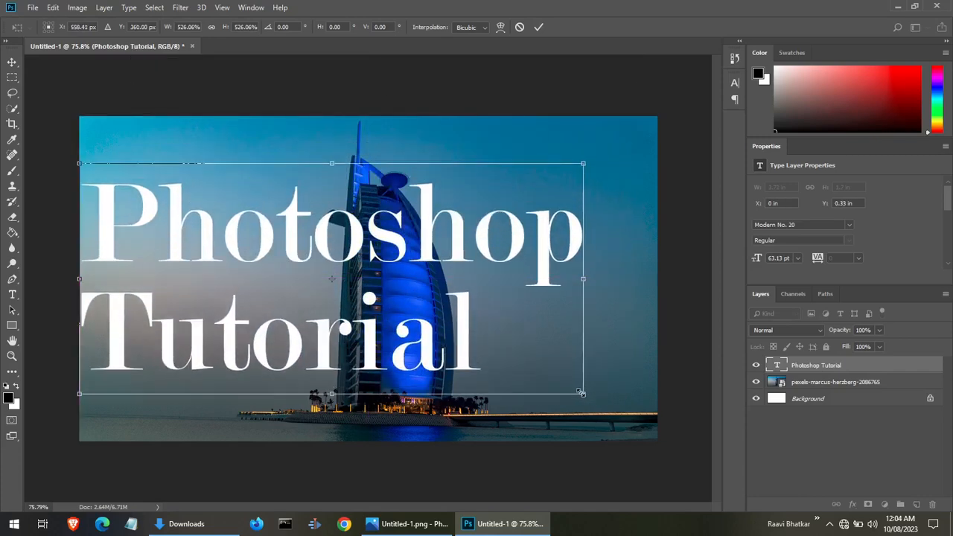
Step: Stretch the text across nearly the full canvas width, about 599% by 596%, shift it slightly upward, and apply the transformation
drag(582, 393, 657, 426)
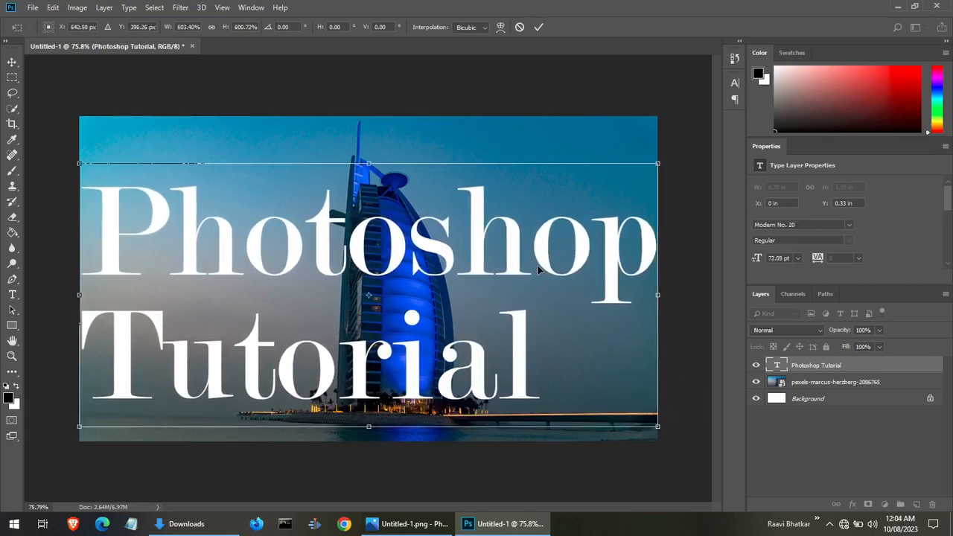
drag(548, 251, 550, 228)
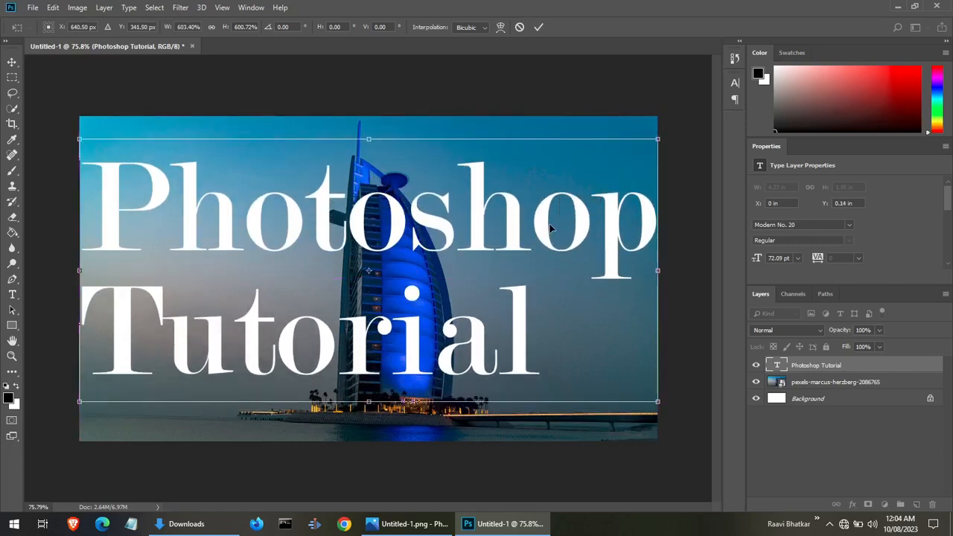
mouse_move(656, 140)
mouse_down()
mouse_move(638, 148)
mouse_move(657, 143)
mouse_up()
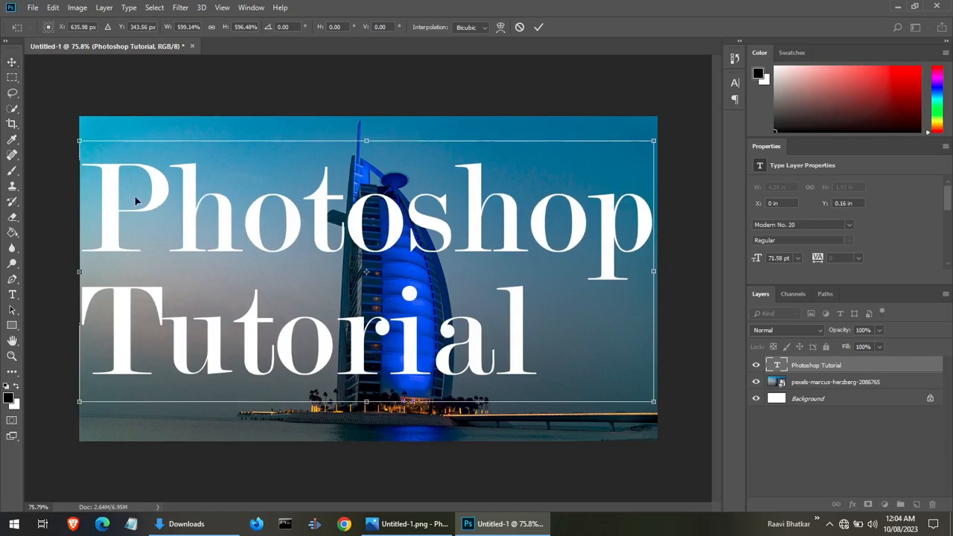
click(12, 62)
click(435, 201)
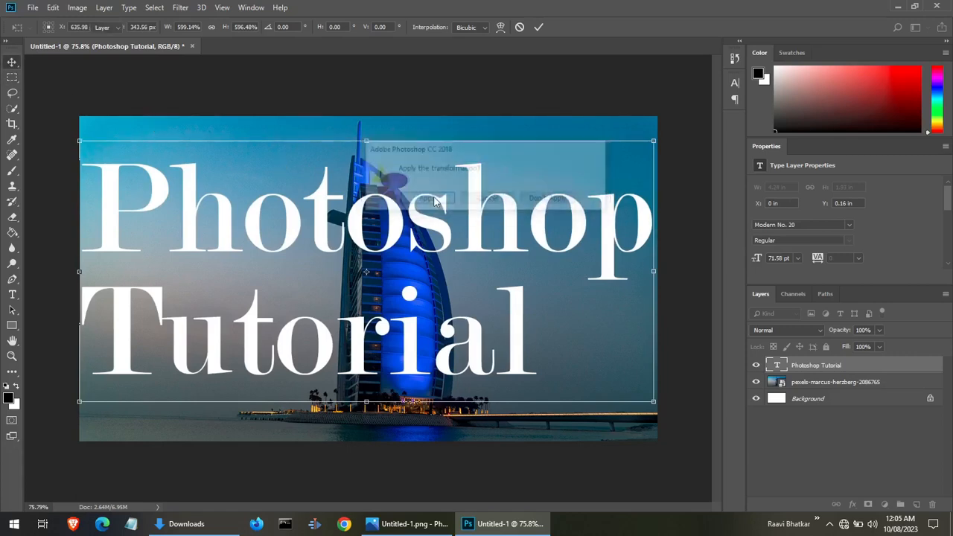
click(653, 279)
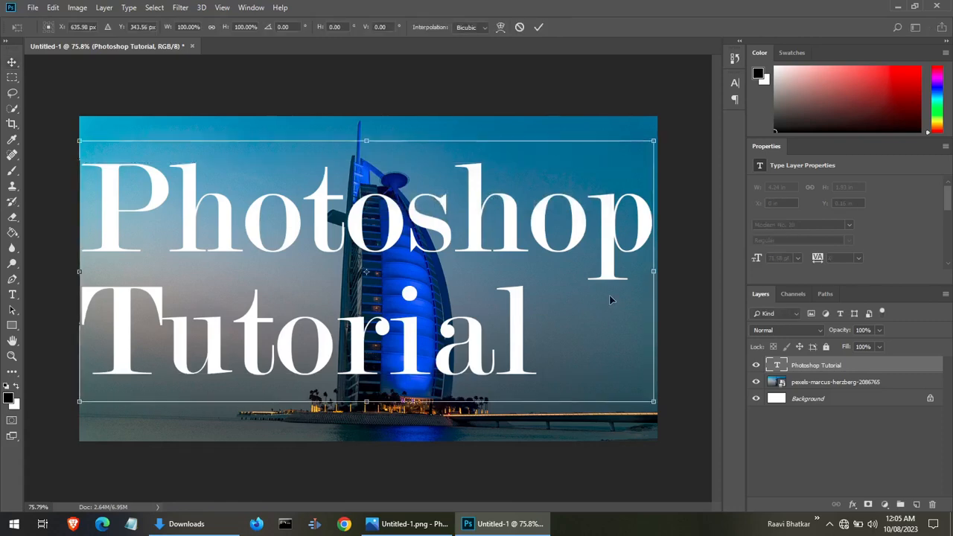
Step: Hide the text layer and select the sky on both sides of the tower in the photo layer with the Quick Selection tool
click(12, 78)
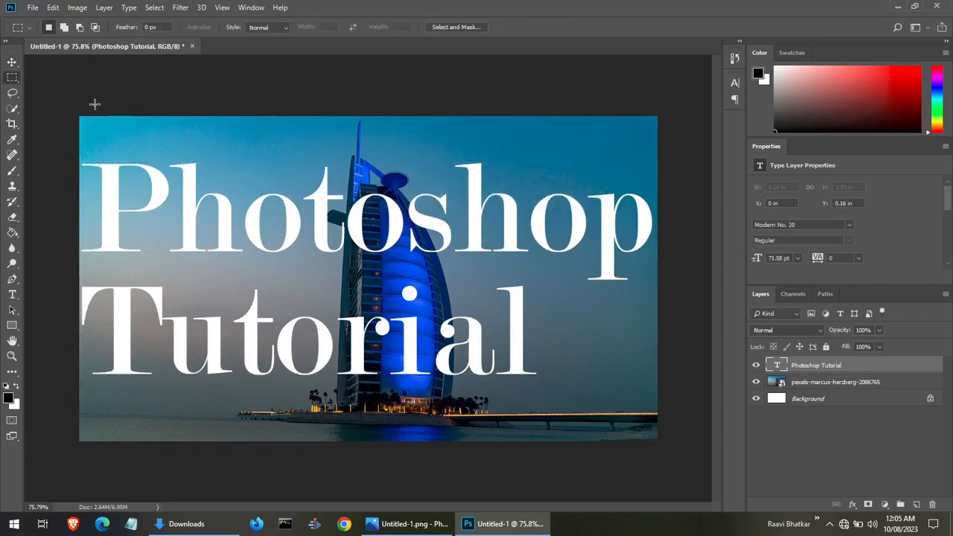
click(12, 62)
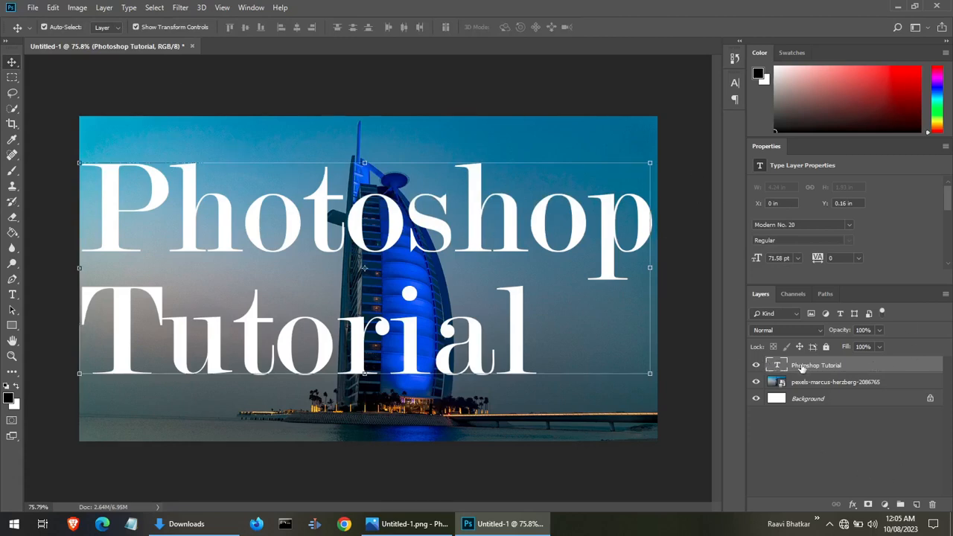
click(756, 366)
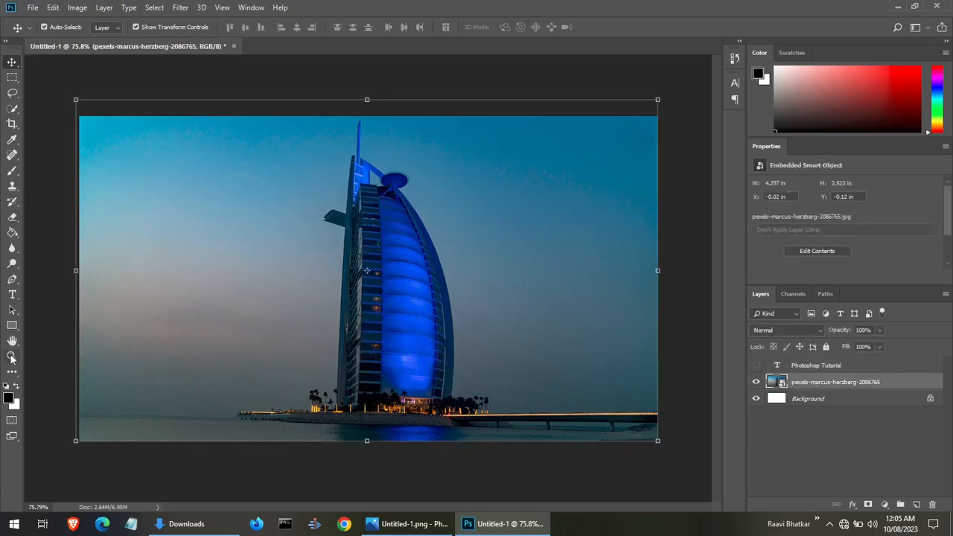
click(12, 111)
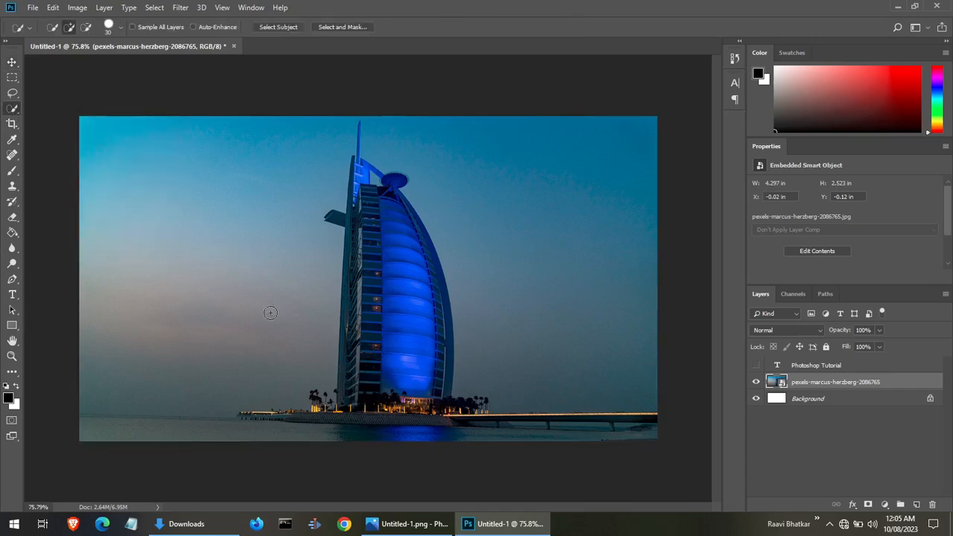
mouse_move(298, 335)
mouse_down()
mouse_move(291, 210)
mouse_move(320, 143)
mouse_up()
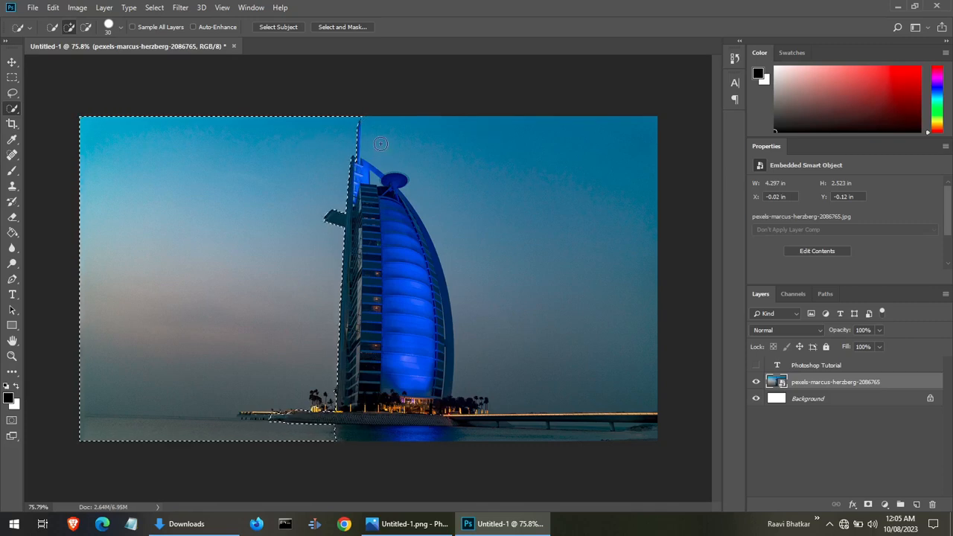
mouse_move(387, 145)
mouse_down()
mouse_move(457, 186)
mouse_move(439, 218)
mouse_move(497, 224)
mouse_move(507, 320)
mouse_up()
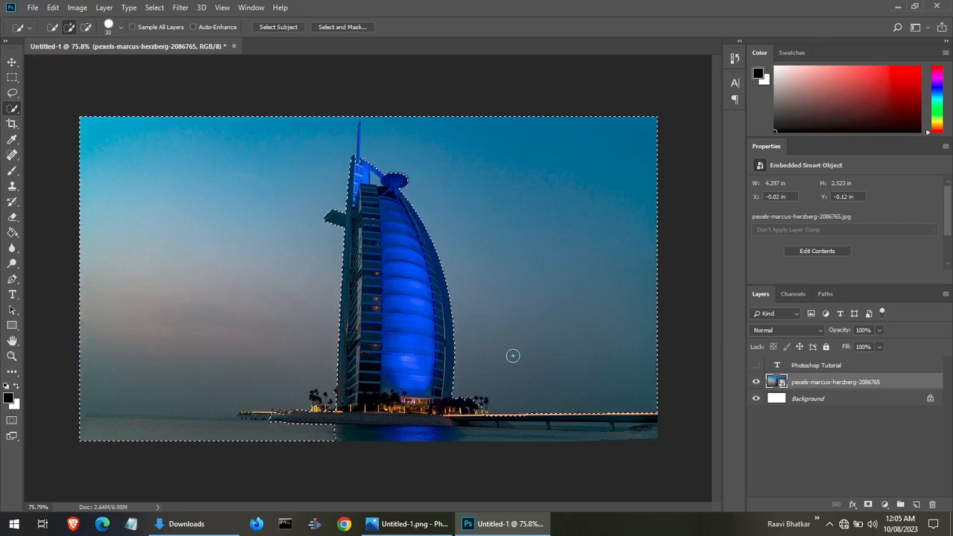
Step: Try adding a layer mask to the photo layer from the sky selection
click(870, 506)
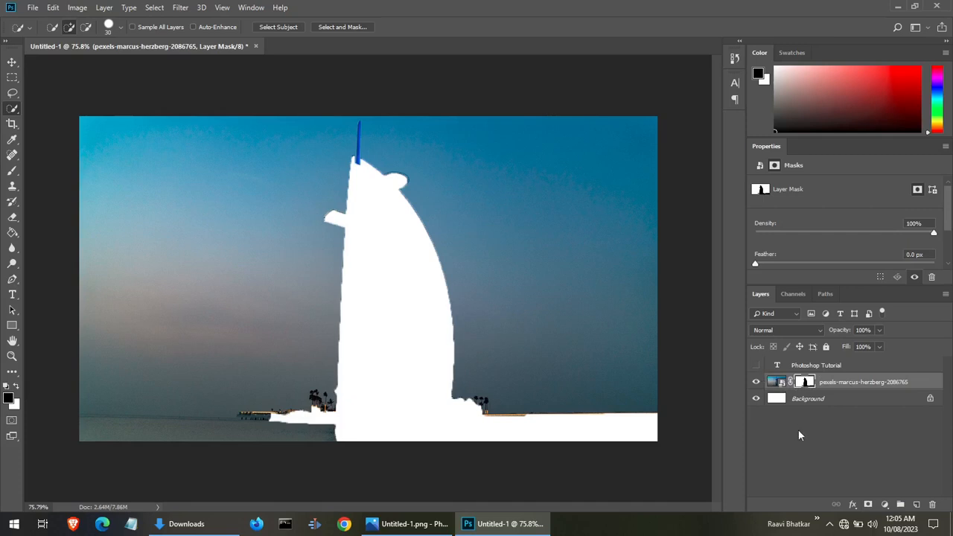
Step: Make the text layer visible again and check the photo layer by toggling its visibility off and on
click(756, 367)
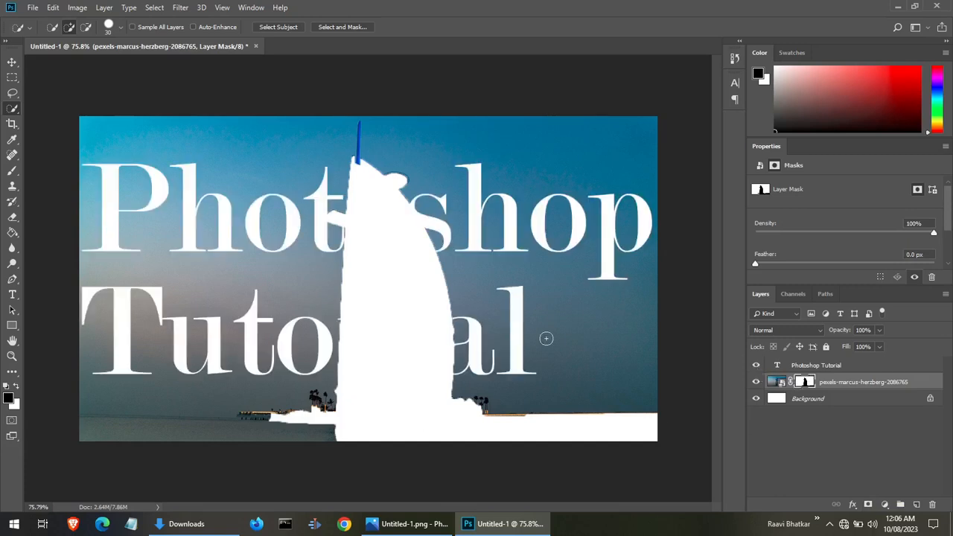
click(757, 381)
click(756, 381)
Step: Try inverting the photo's layer mask and back, and inspect the masked area by toggling the Background layer's visibility
click(774, 382)
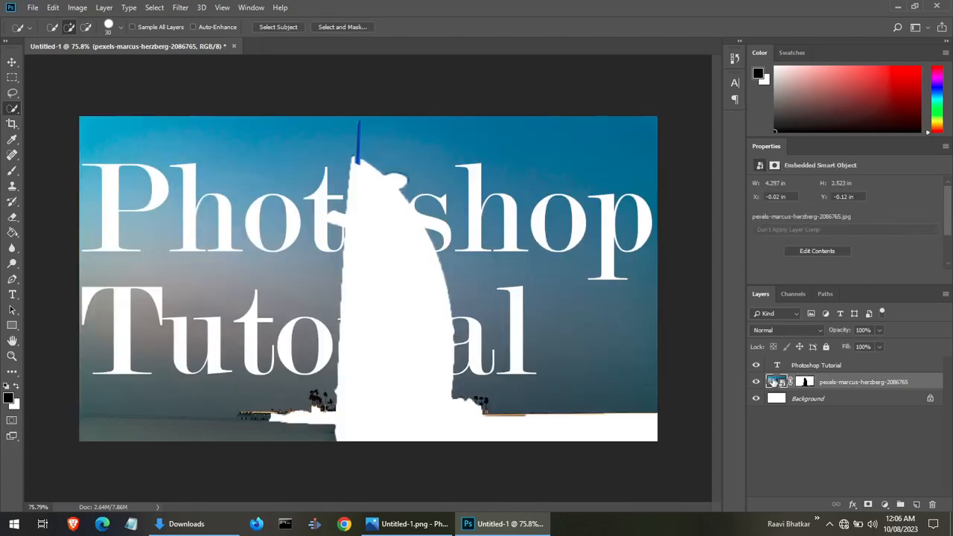
click(807, 383)
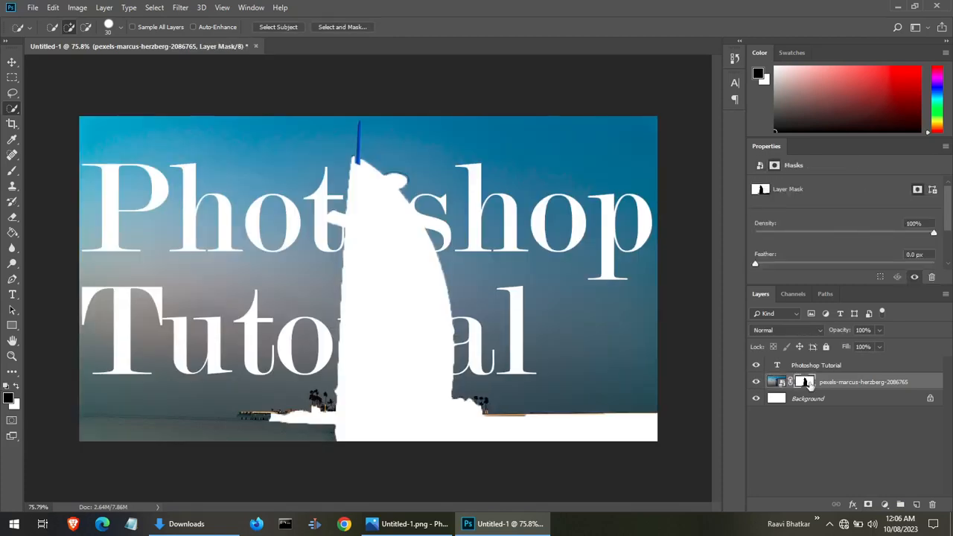
scroll(926, 201, down, 3)
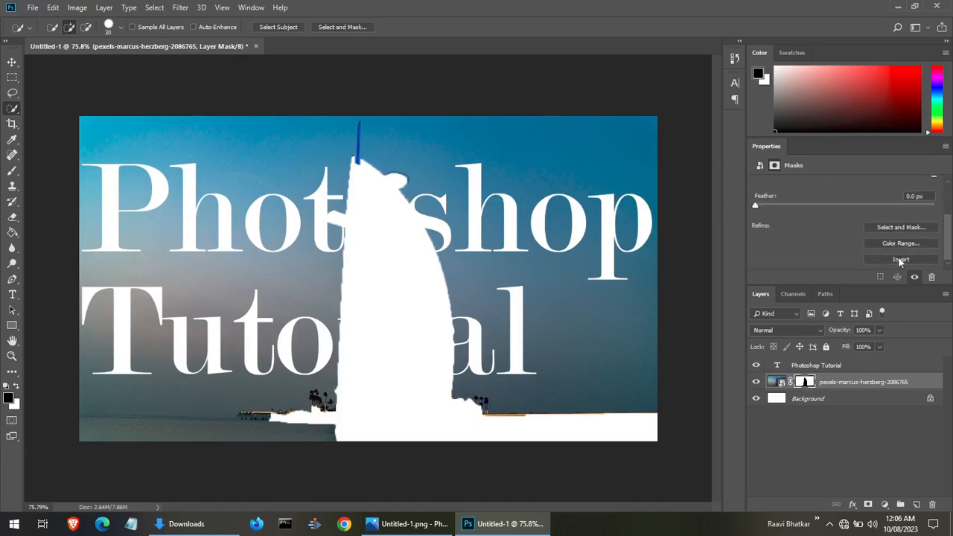
click(898, 258)
click(898, 258)
click(757, 401)
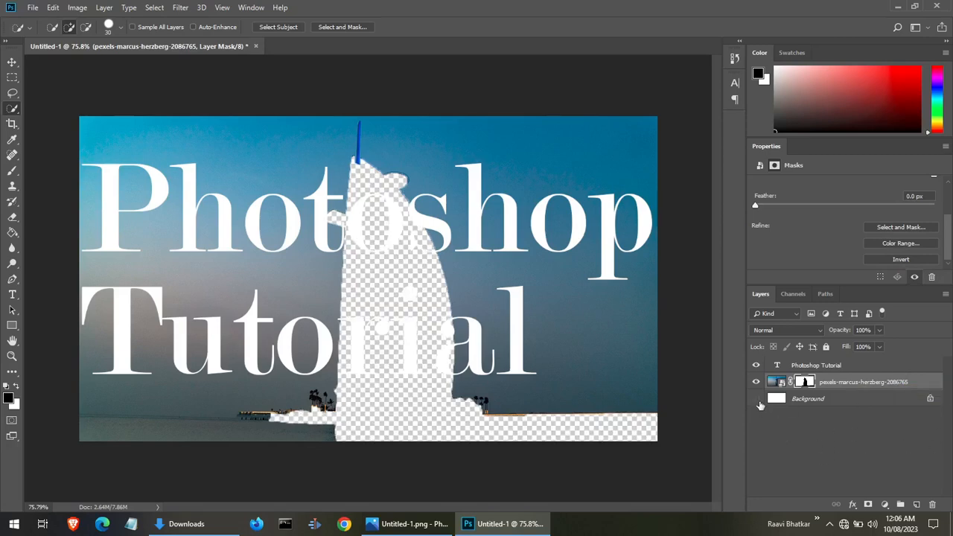
click(756, 400)
click(756, 400)
click(756, 399)
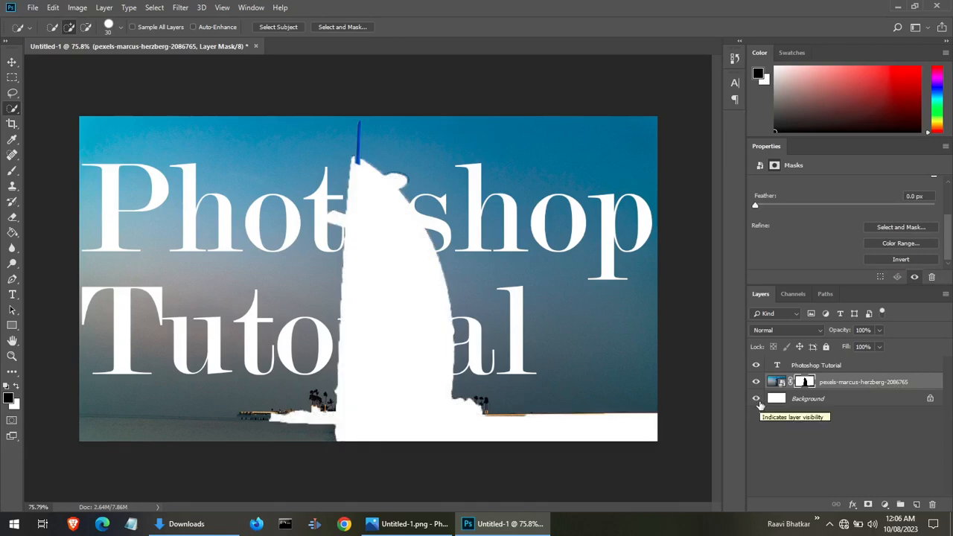
click(756, 400)
click(756, 400)
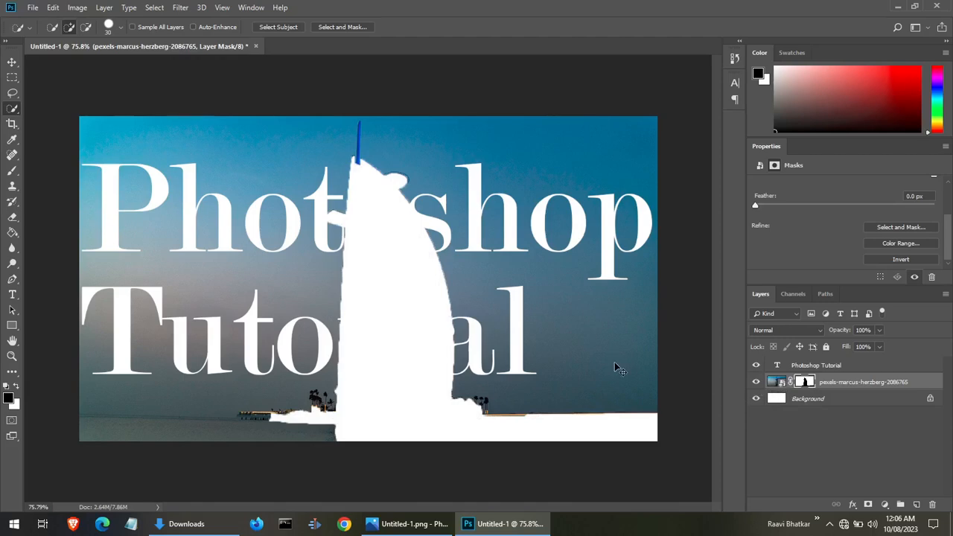
Step: Try inverting the photo's layer mask once more, and undo back to the active sky selection without the mask
key(ctrl+i)
key(ctrl+i)
key(ctrl+z)
key(ctrl+z)
key(ctrl+z)
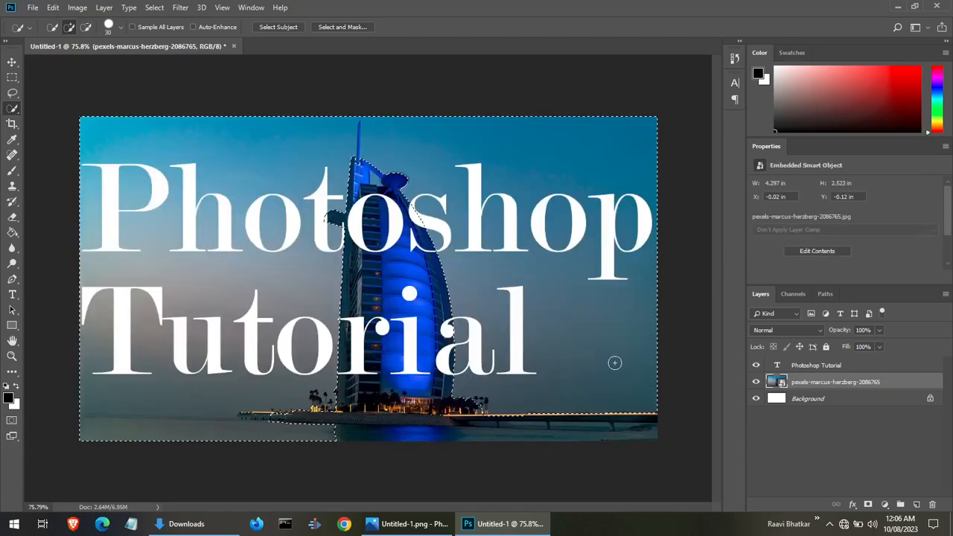
Step: Add a layer mask to the text layer from the sky selection so the tower stands in front, and deselect the layer
click(818, 366)
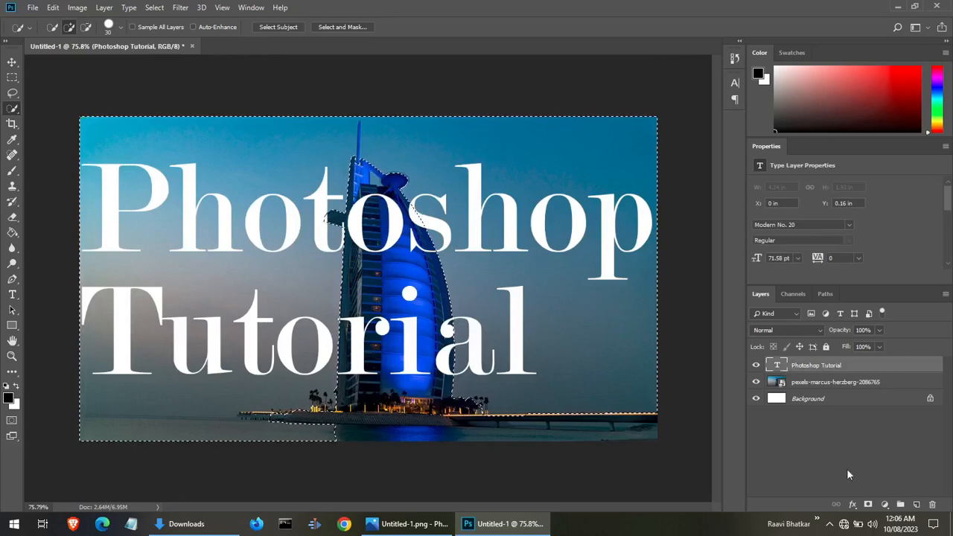
click(868, 505)
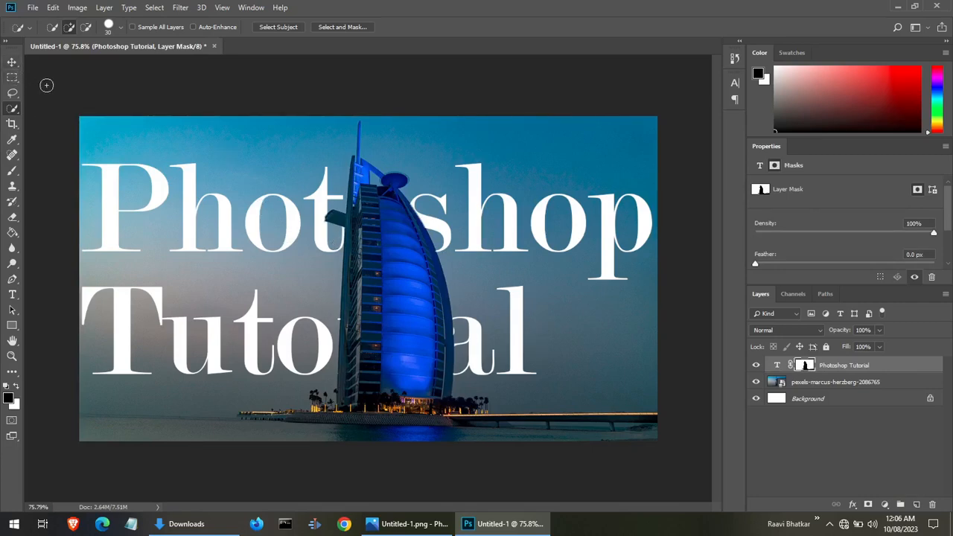
click(13, 66)
click(118, 104)
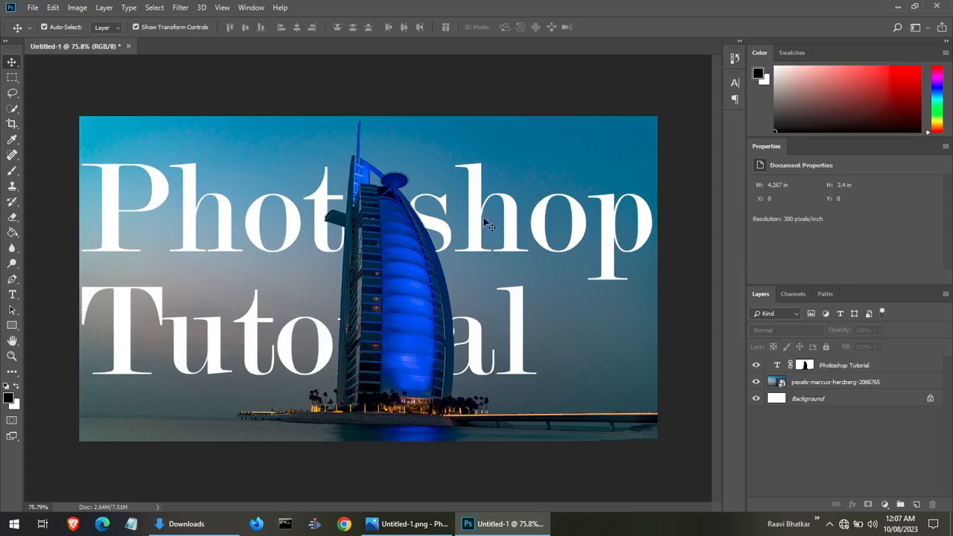
Step: Try moving the text together with its linked layer mask, and undo the move
mouse_move(480, 220)
mouse_down()
mouse_move(468, 245)
mouse_move(474, 224)
mouse_up()
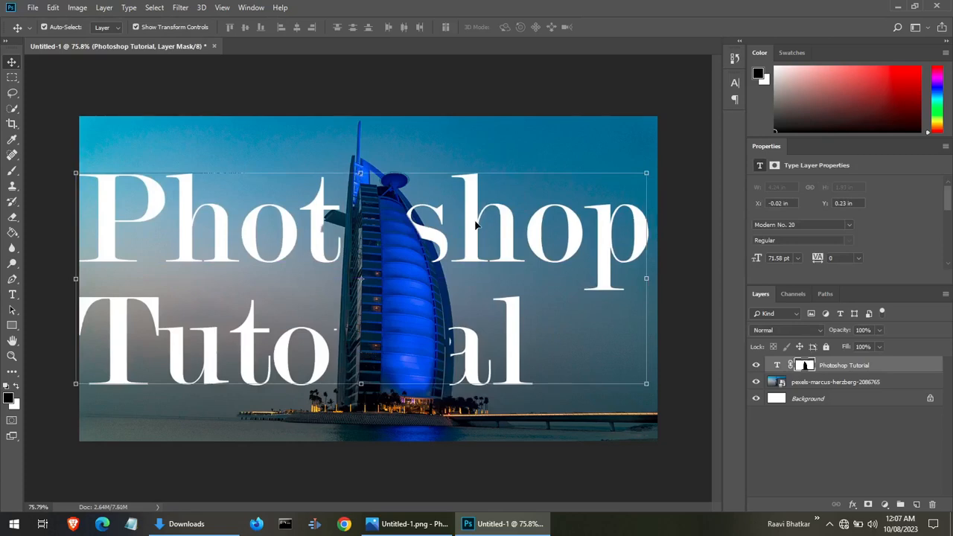
key(ctrl+z)
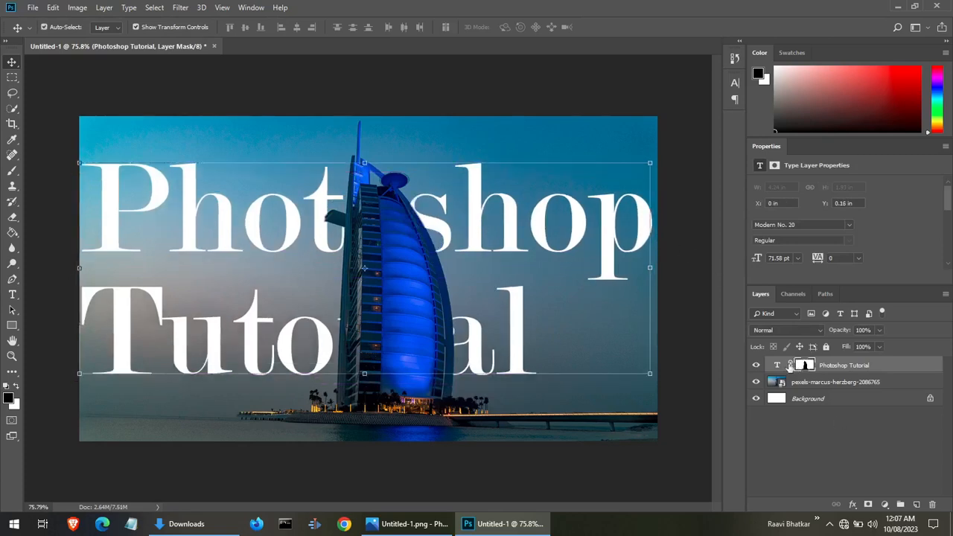
Step: Unlink the mask from the text layer and reposition only the text to about X 0.01 in, Y 0.16 in
click(790, 365)
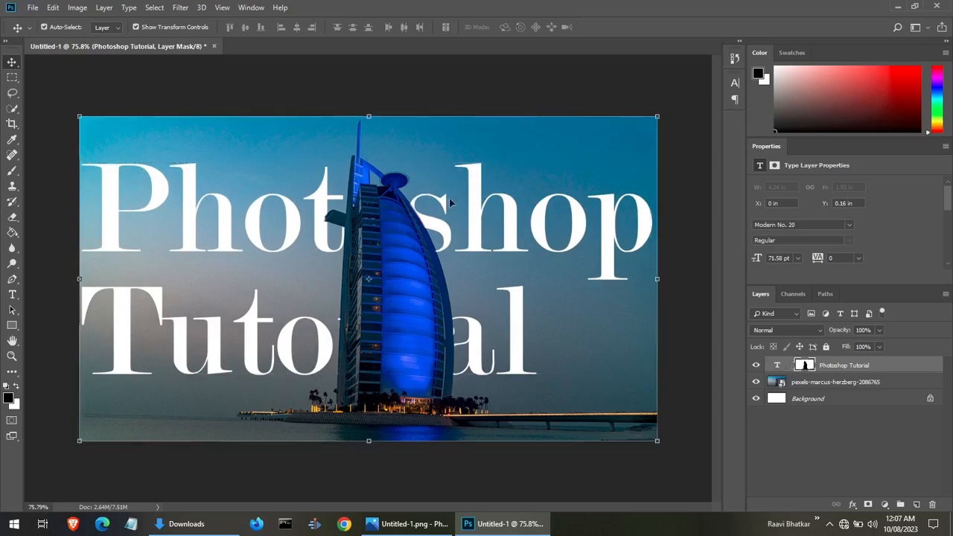
mouse_move(471, 214)
mouse_down()
mouse_move(441, 208)
mouse_move(474, 213)
mouse_up()
click(777, 367)
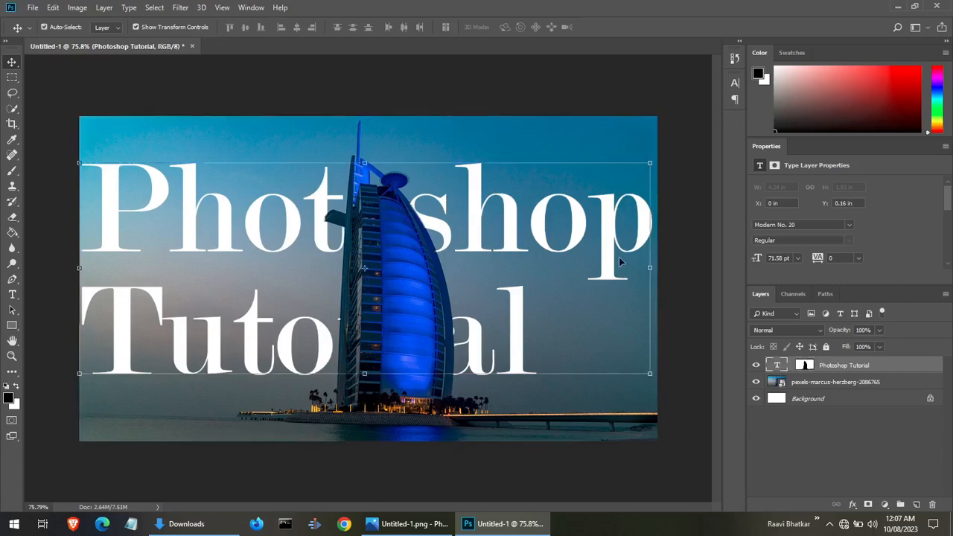
drag(545, 237, 544, 216)
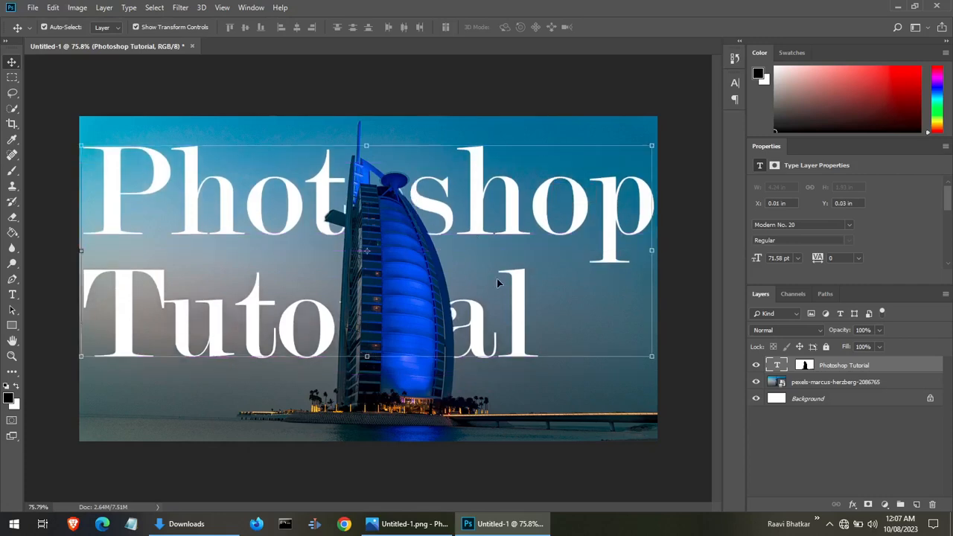
drag(476, 209, 477, 224)
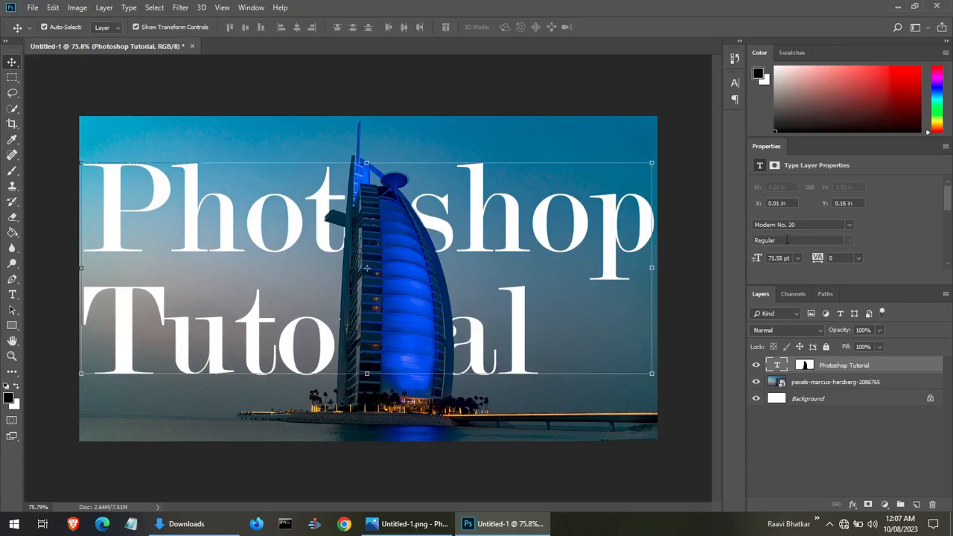
Step: Preview other fonts on the text, such as Arial Rounded MT Bold, without applying one
click(850, 226)
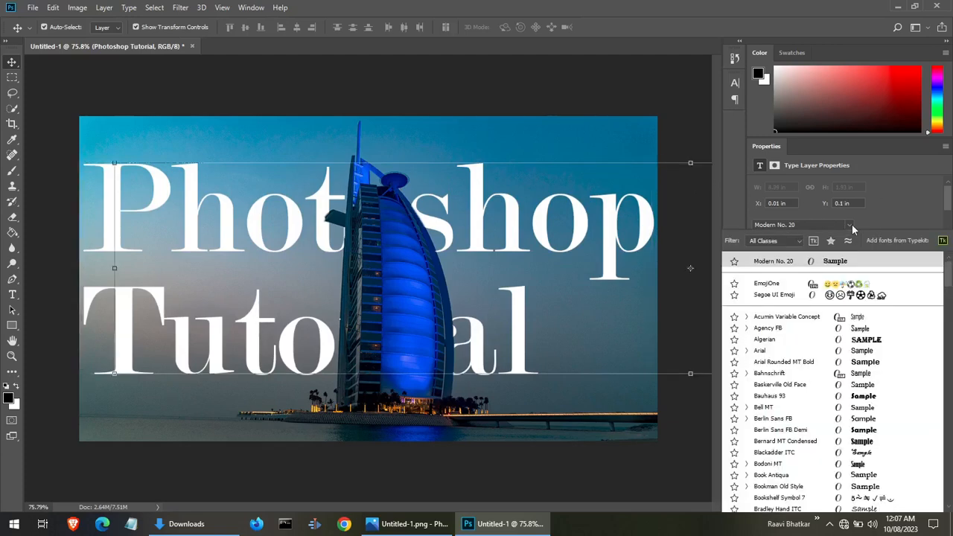
click(852, 224)
click(851, 225)
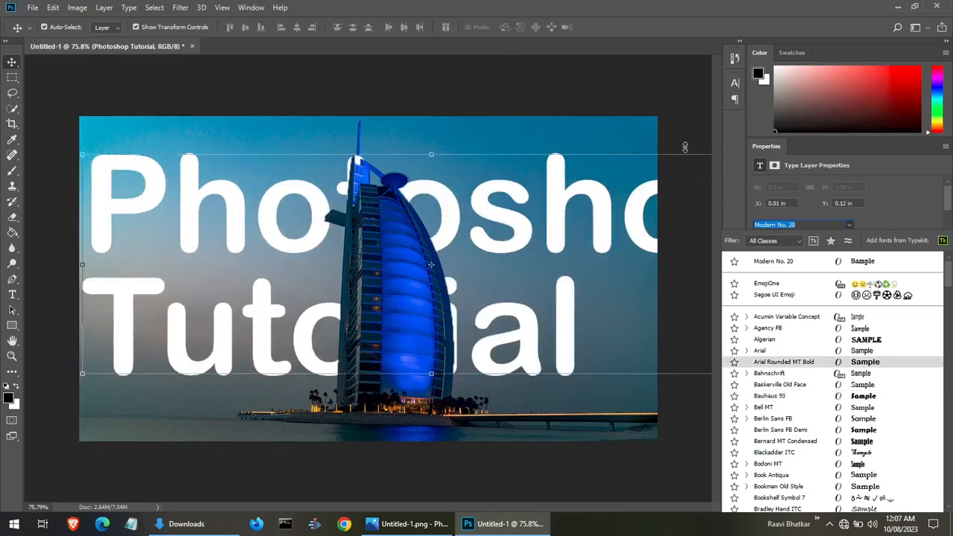
click(684, 147)
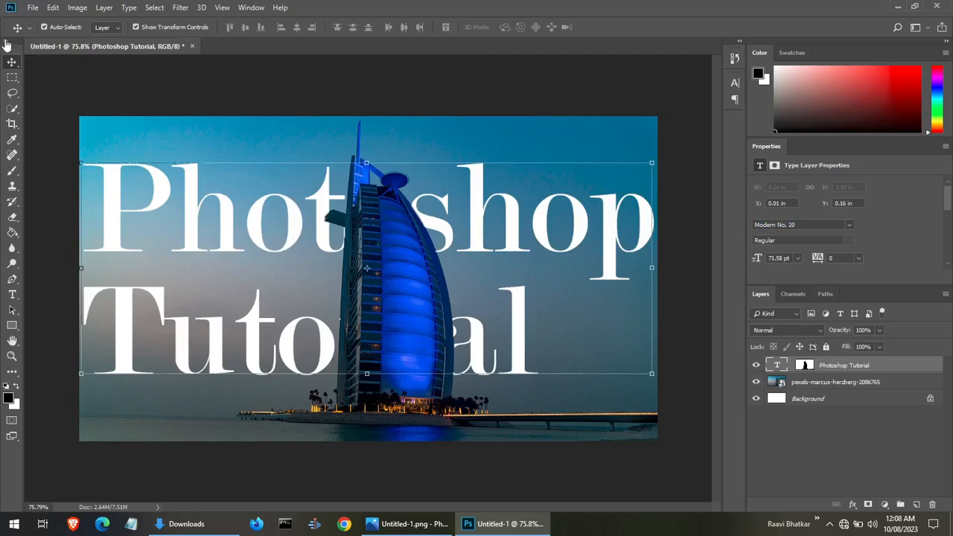
Step: Save the document in Documents as a Photoshop file named photoshoptutorial with Maximize Compatibility on
click(73, 83)
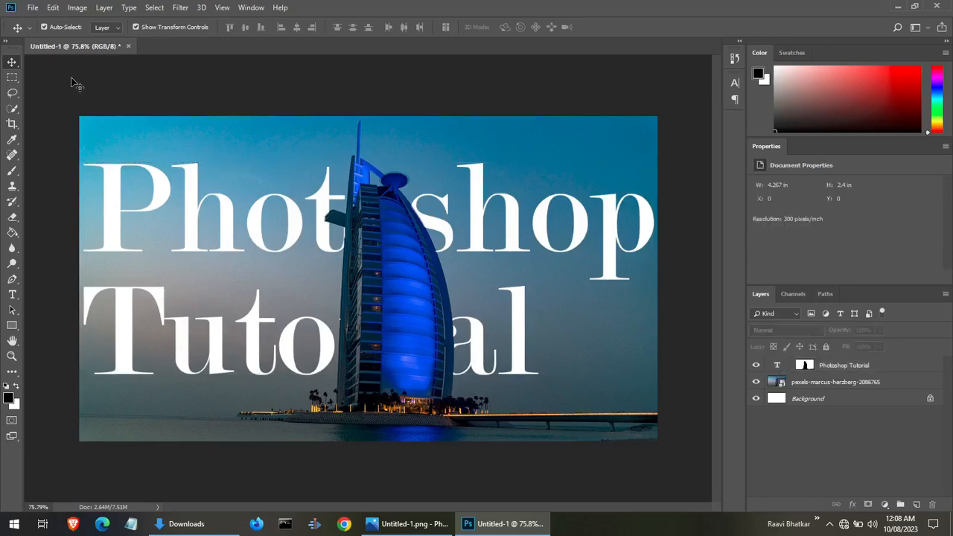
click(33, 9)
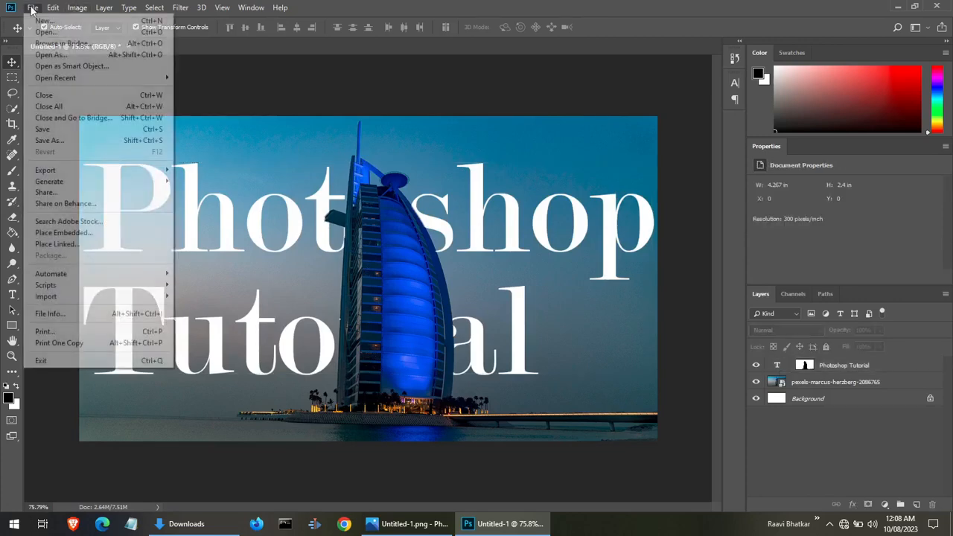
click(57, 128)
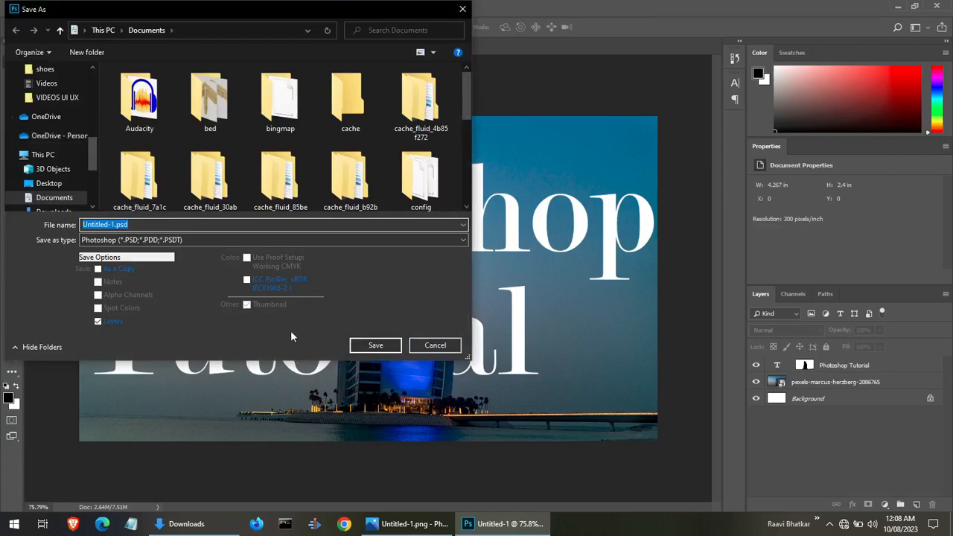
text(photoshoptutorial)
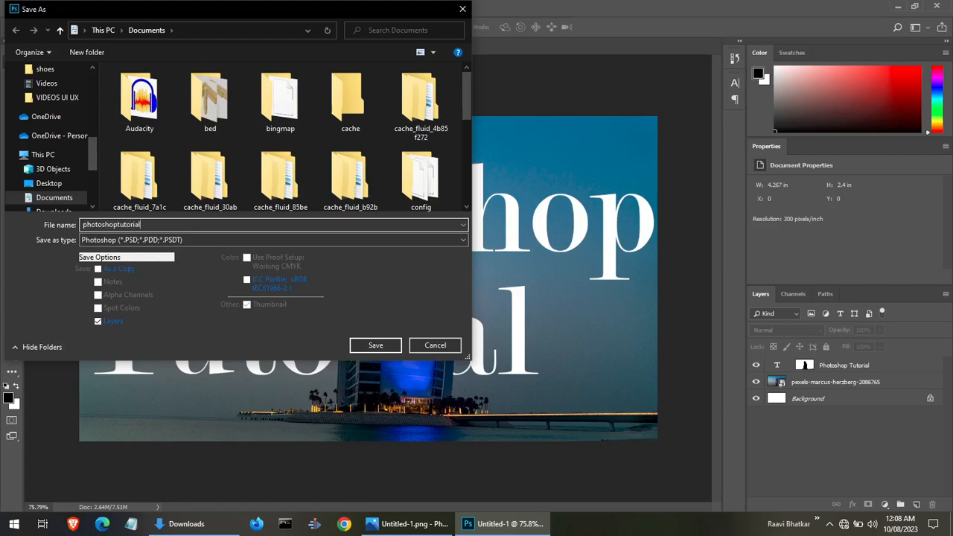
click(374, 345)
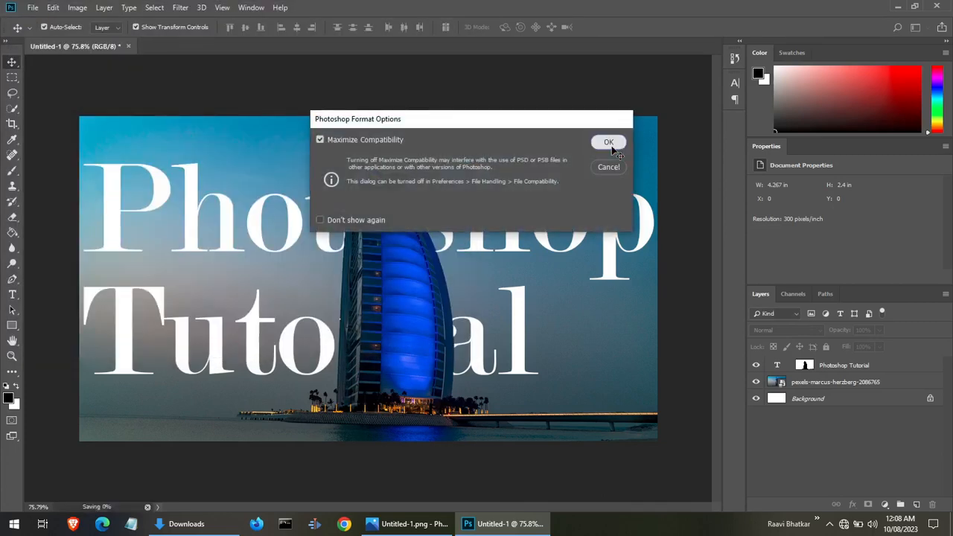
click(606, 143)
Step: Quick-export the image as photoshoptutorial.png to the Documents folder
click(29, 9)
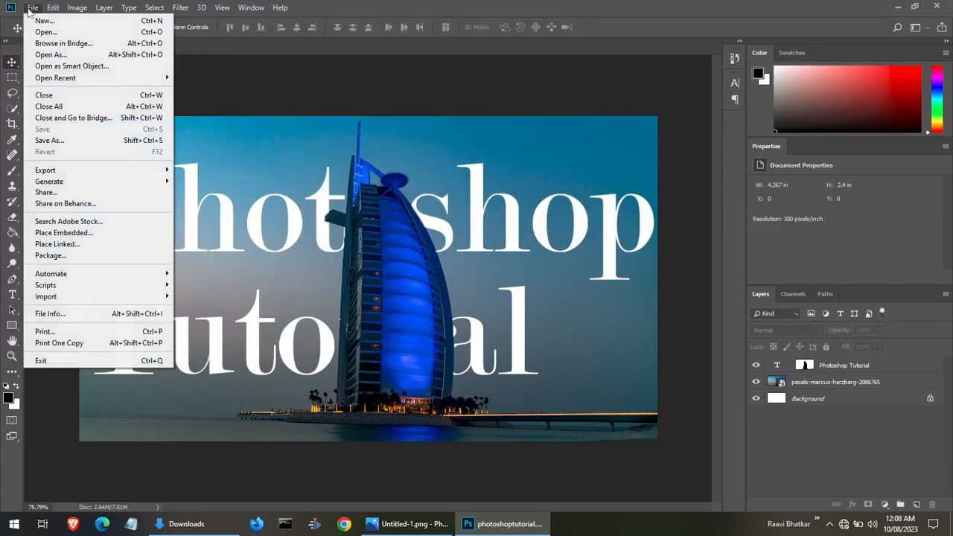
mouse_move(93, 172)
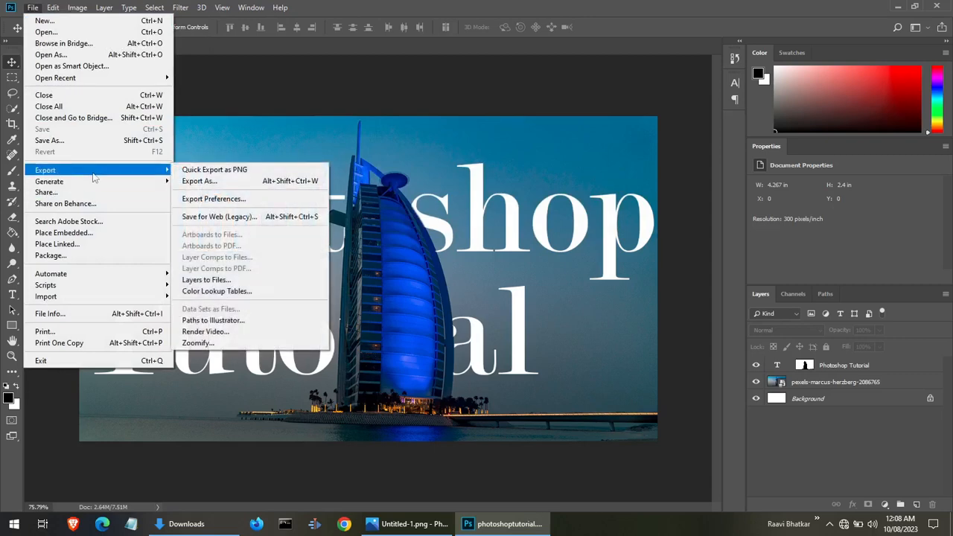
click(199, 171)
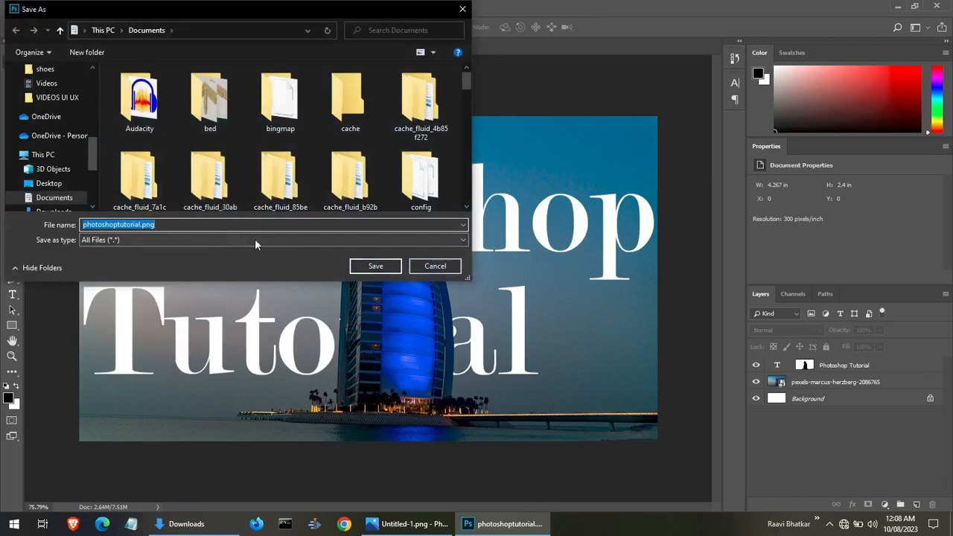
click(388, 267)
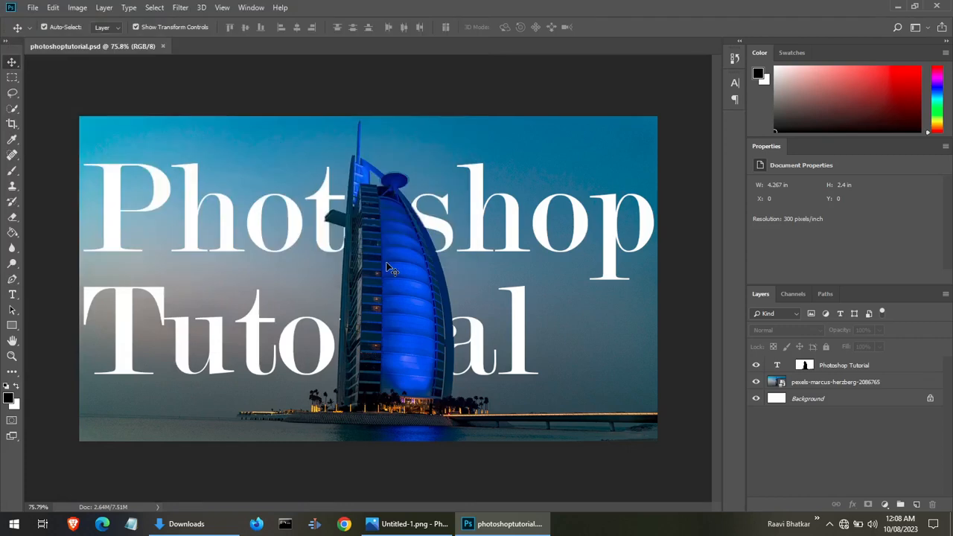